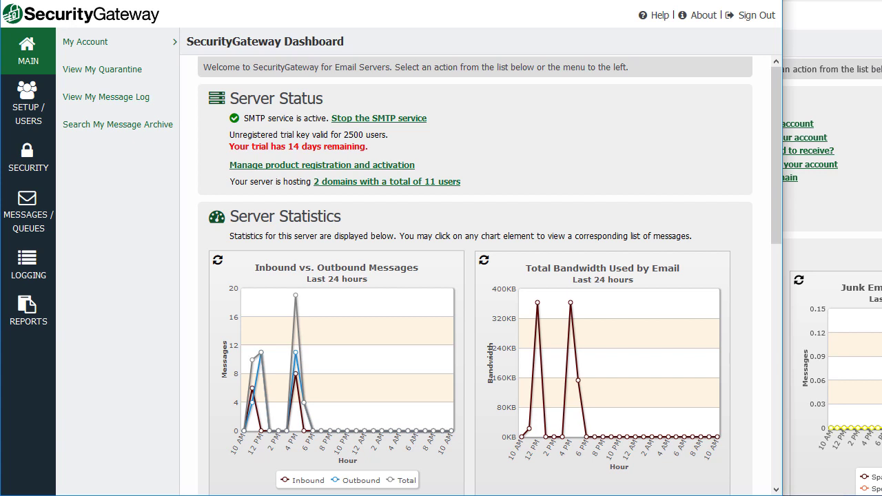
Go to Setup/Users > Accounts > Domains and Users to list example.com and example.test.
mouse_move(519, 495)
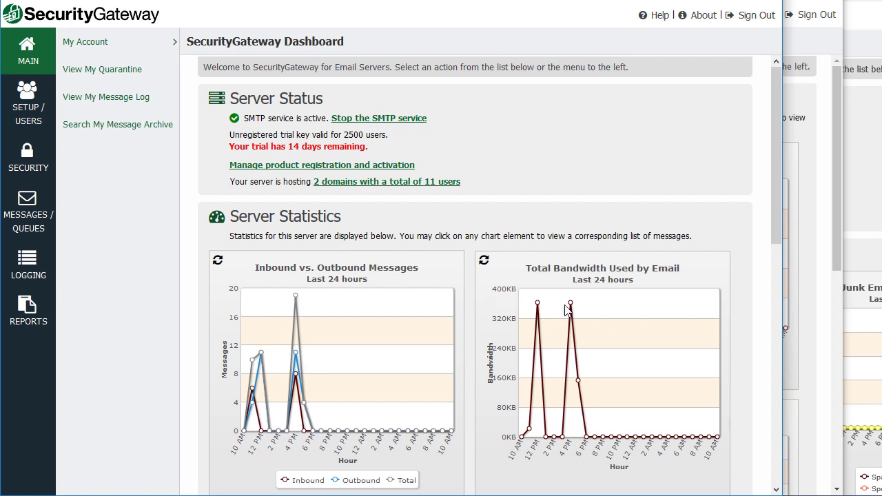
mouse_move(570, 311)
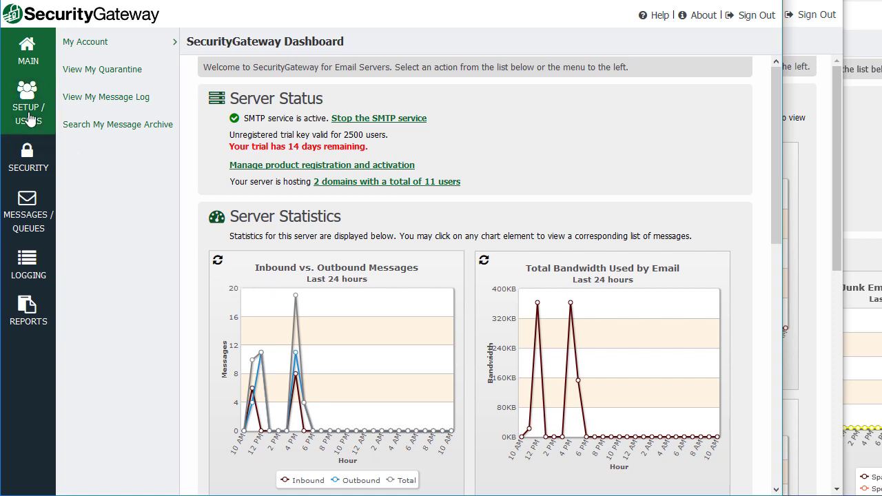
click(30, 120)
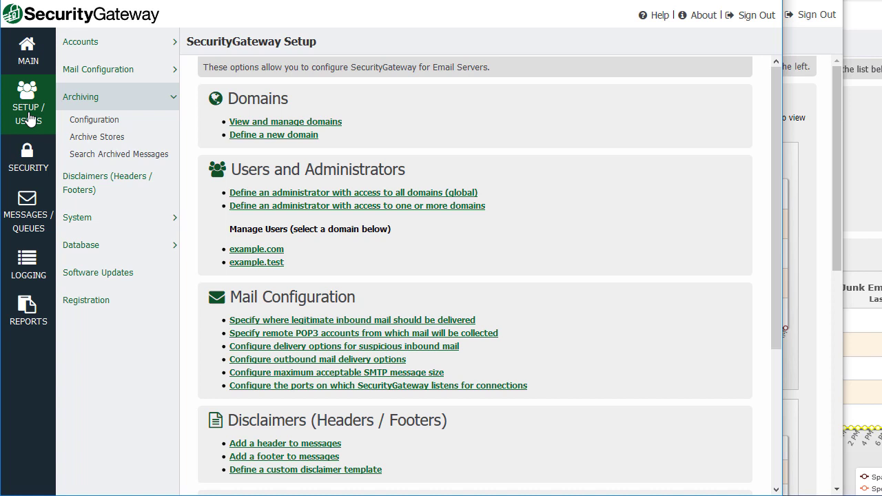
click(160, 45)
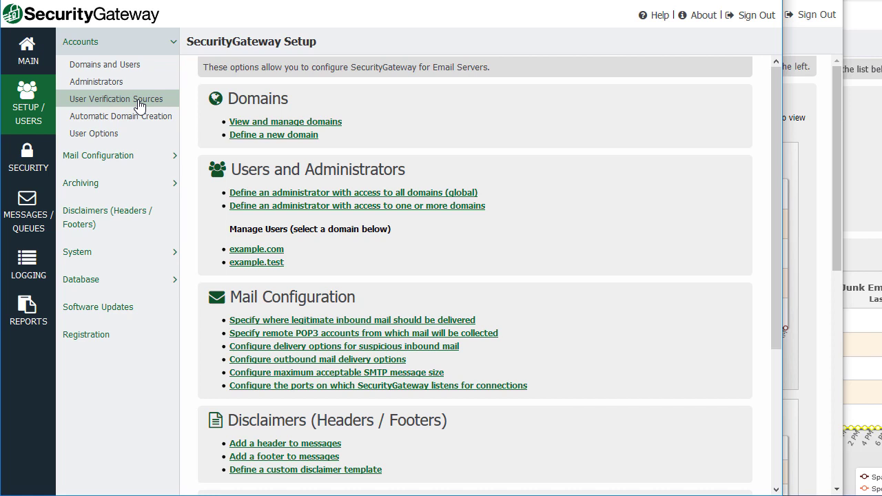
click(122, 66)
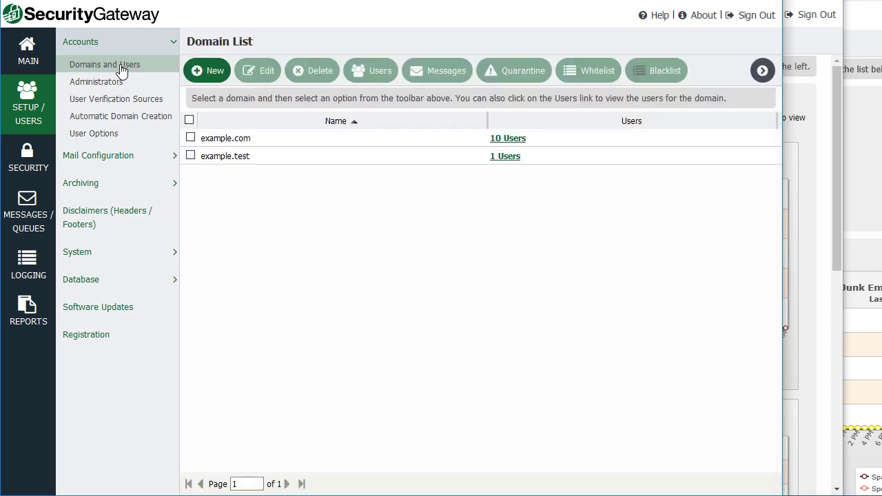
Preview the New domain form unsaved, then open example.com's 10-user list and preview the New user form.
click(212, 74)
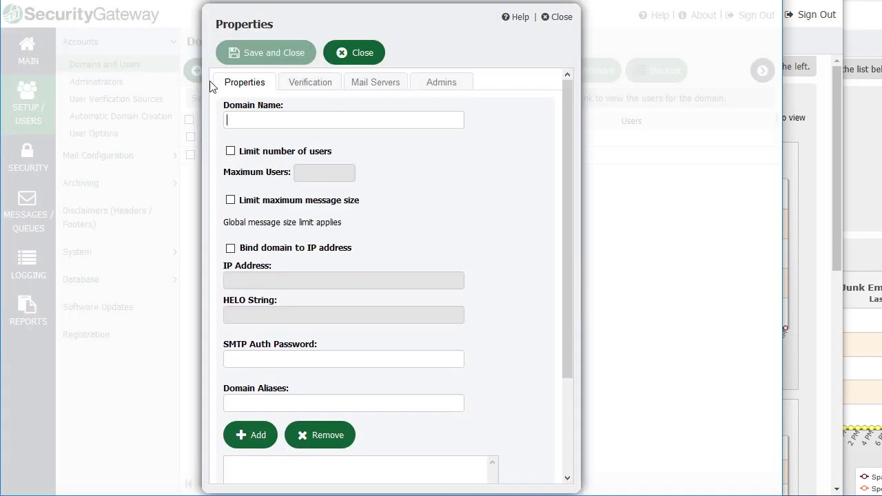
click(363, 57)
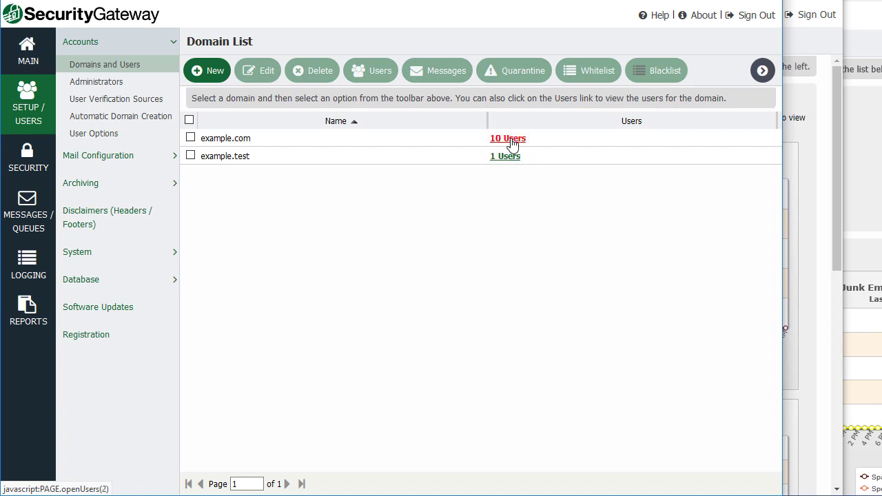
click(512, 140)
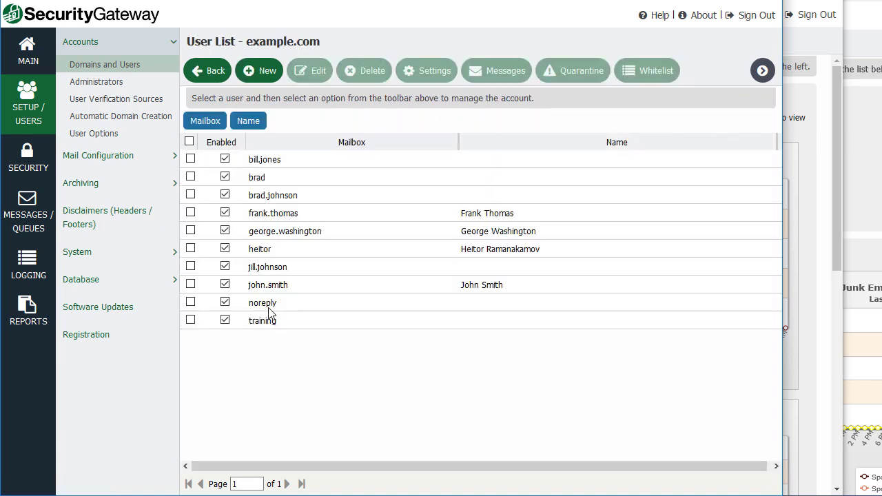
click(263, 73)
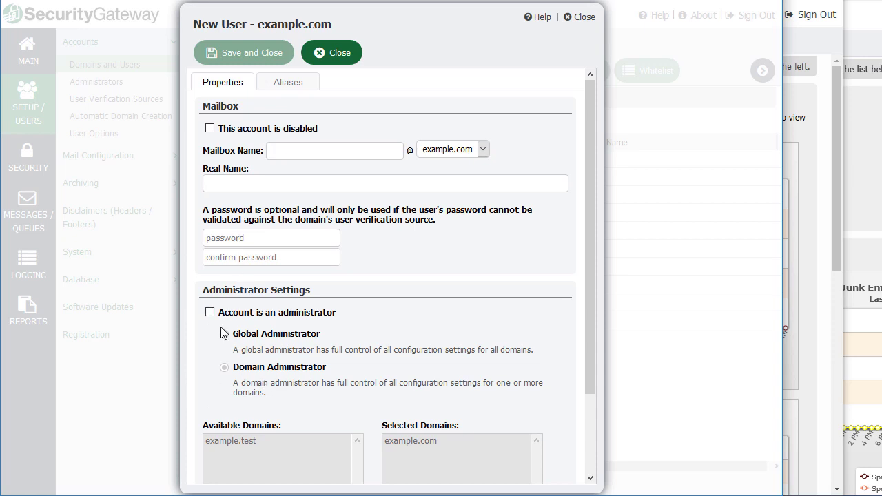
click(340, 61)
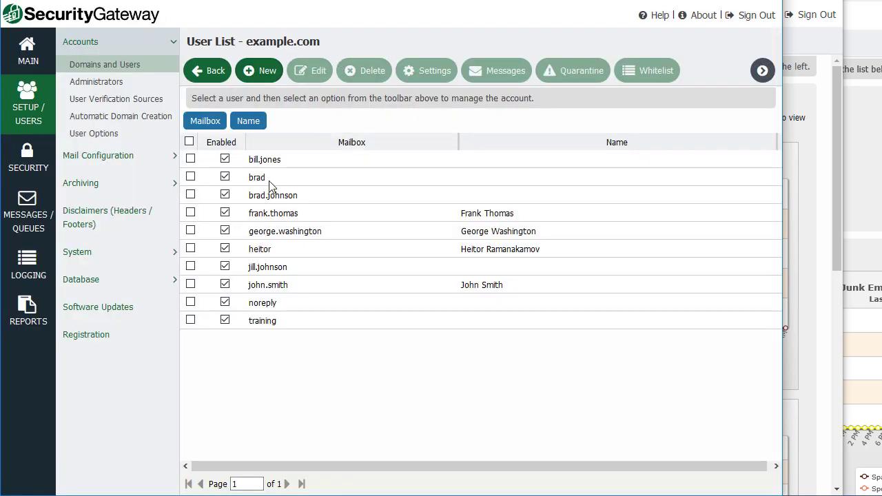
Open User Verification Sources and inspect the new source's Type options, closing it unsaved.
click(102, 101)
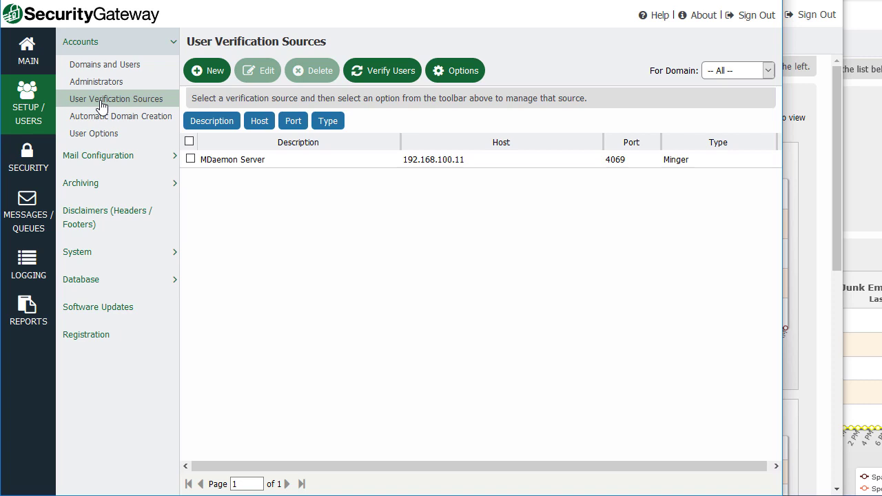
click(210, 71)
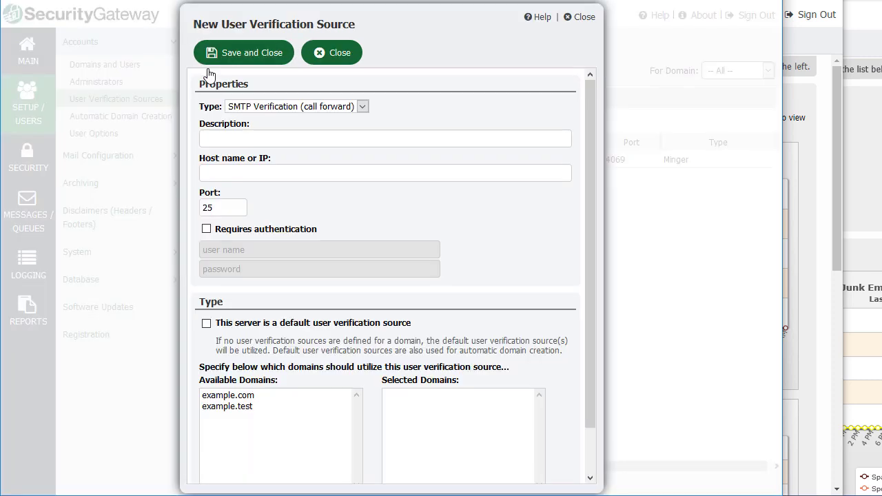
click(362, 107)
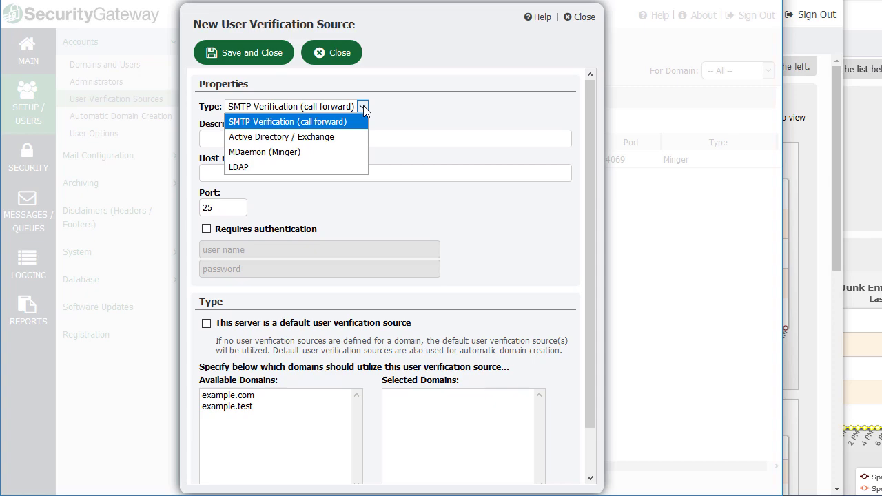
click(362, 107)
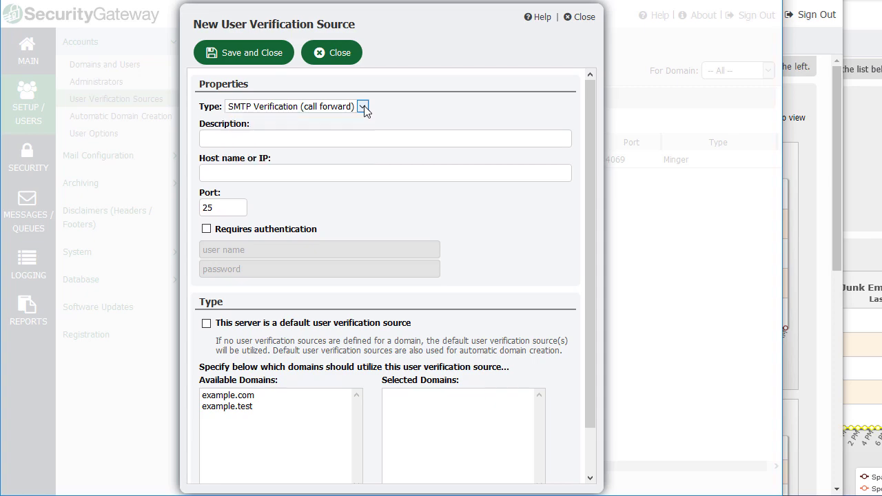
click(321, 53)
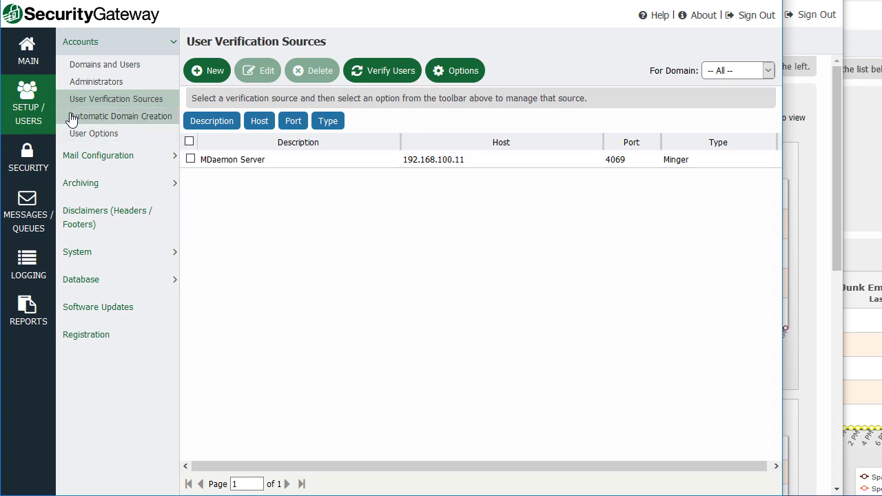
Visit Automatic Domain Creation, then open Mail Configuration > Domain Mail Servers.
click(92, 119)
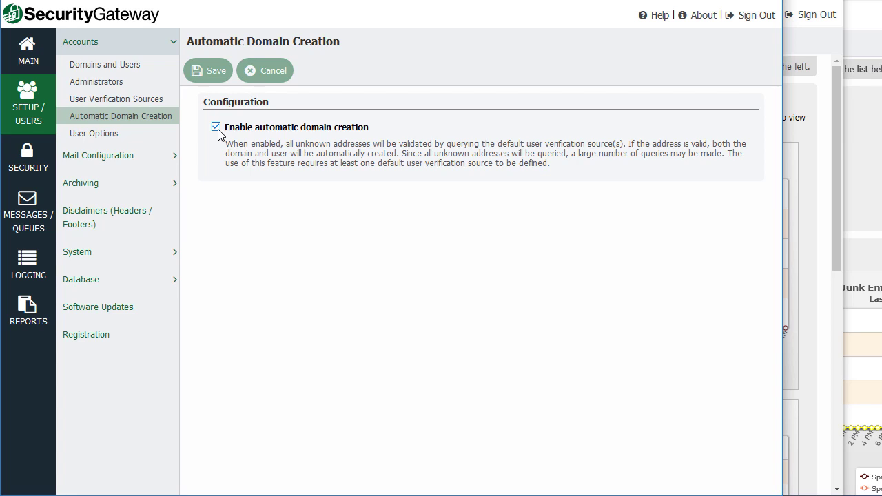
click(172, 159)
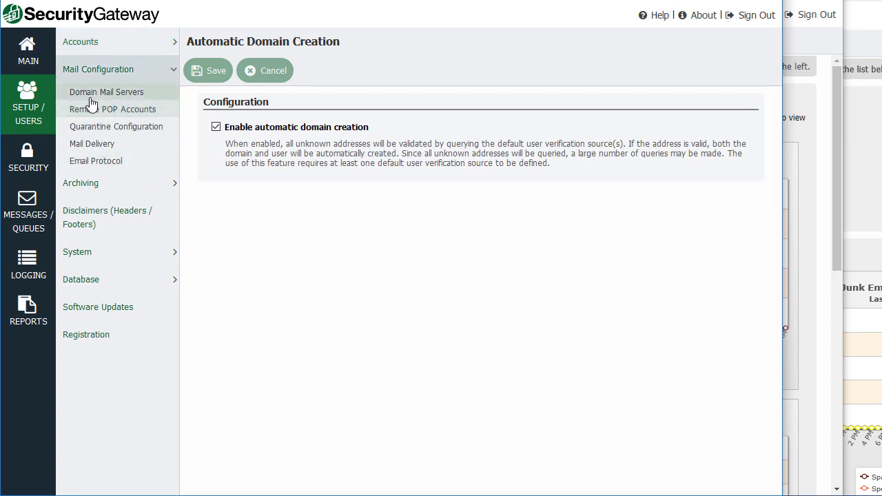
click(114, 95)
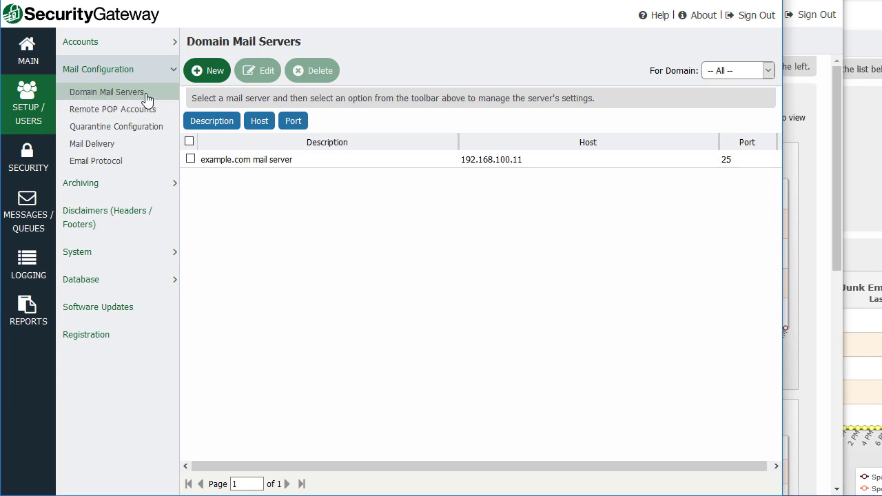
Try a new mail server assigned to example.com, close it unsaved, then open Quarantine Configuration.
click(212, 74)
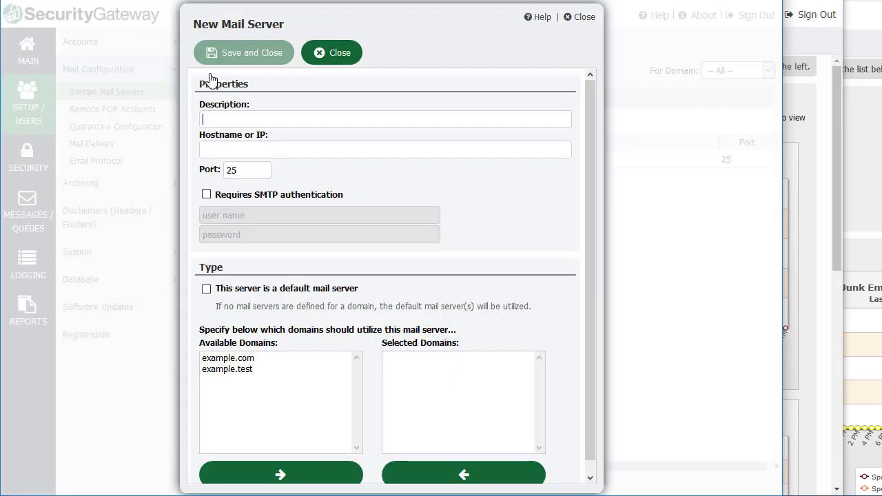
click(253, 117)
click(231, 369)
click(232, 359)
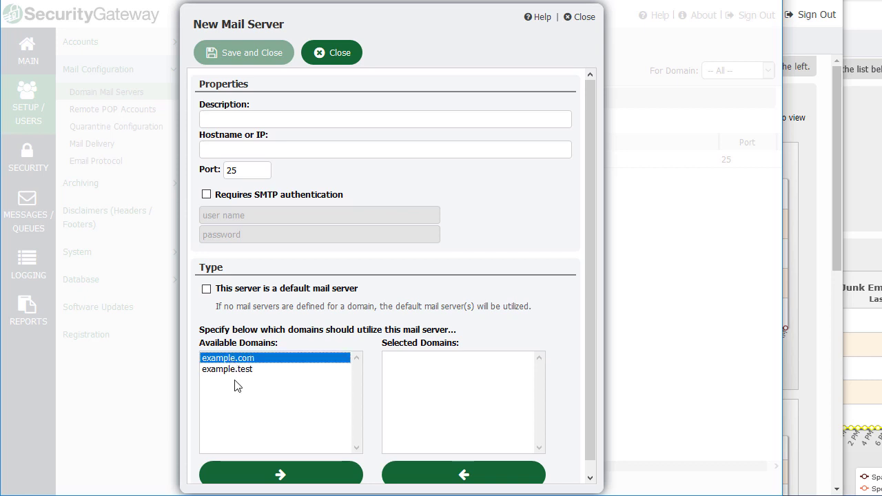
click(282, 477)
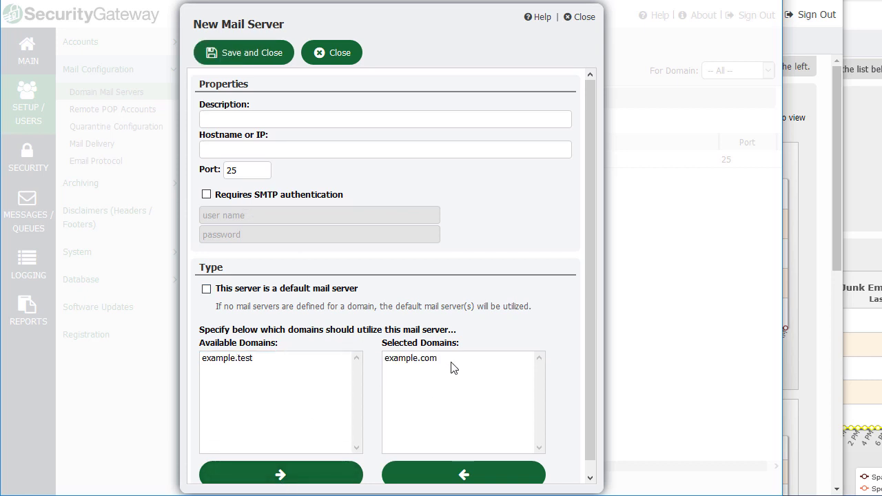
click(339, 55)
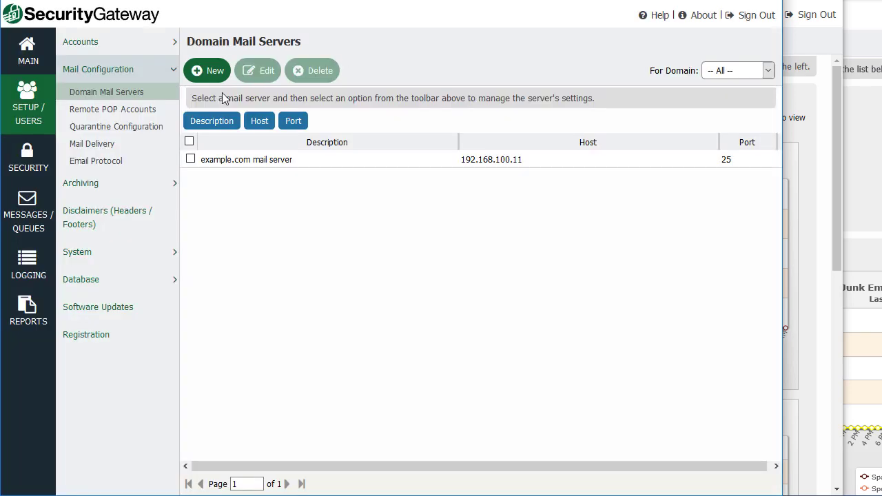
click(109, 130)
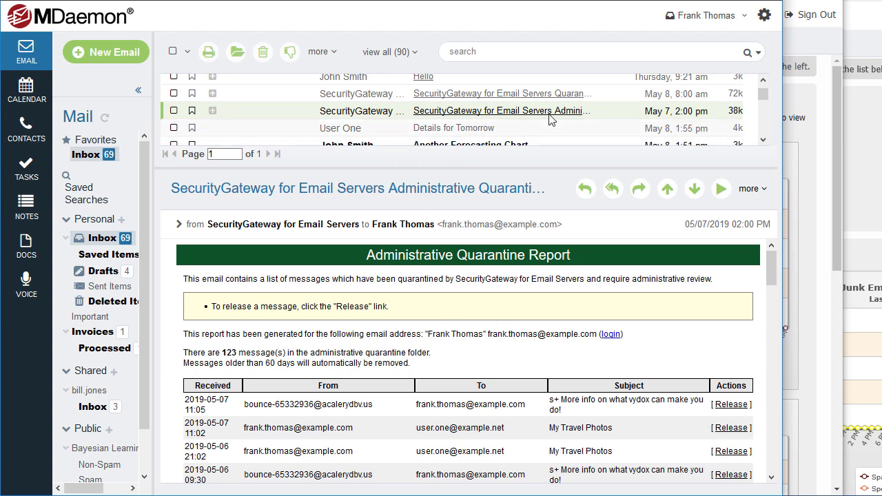
Read through the personal Quarantine Summary email in MDaemon Webmail.
click(355, 97)
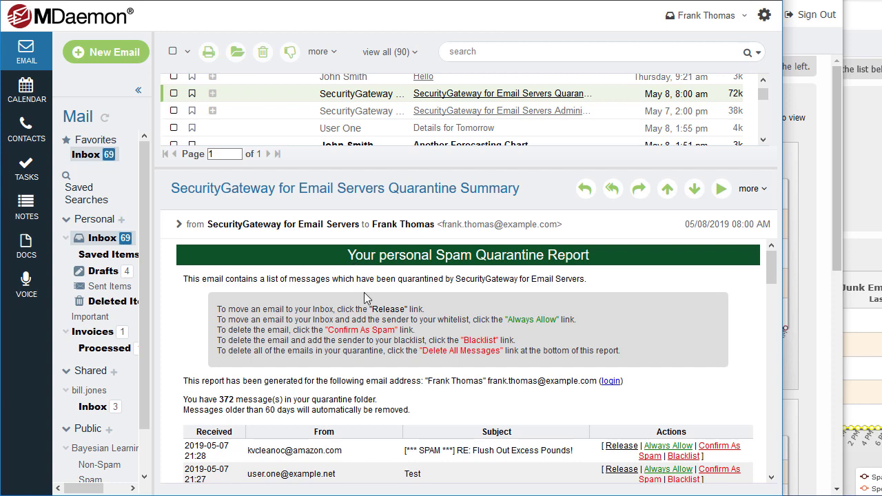
scroll(359, 282, down, 3)
scroll(365, 293, down, 3)
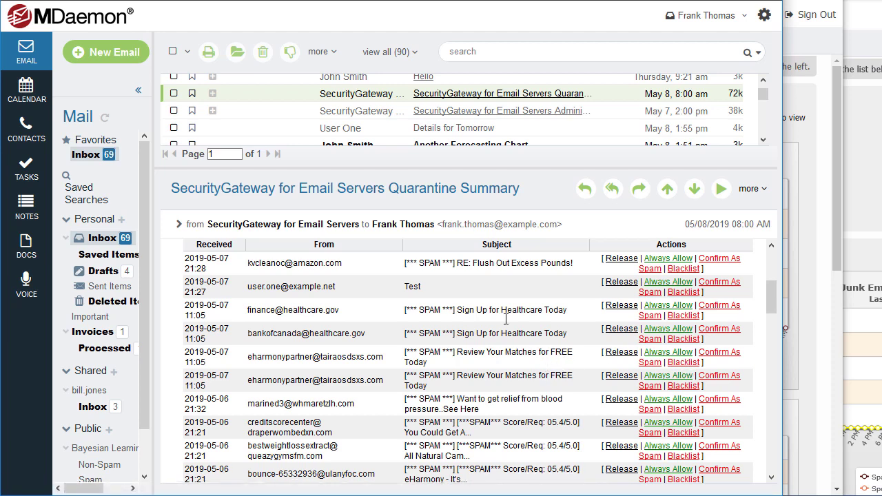
Read through the Administrative Quarantine Report email for comparison.
click(359, 116)
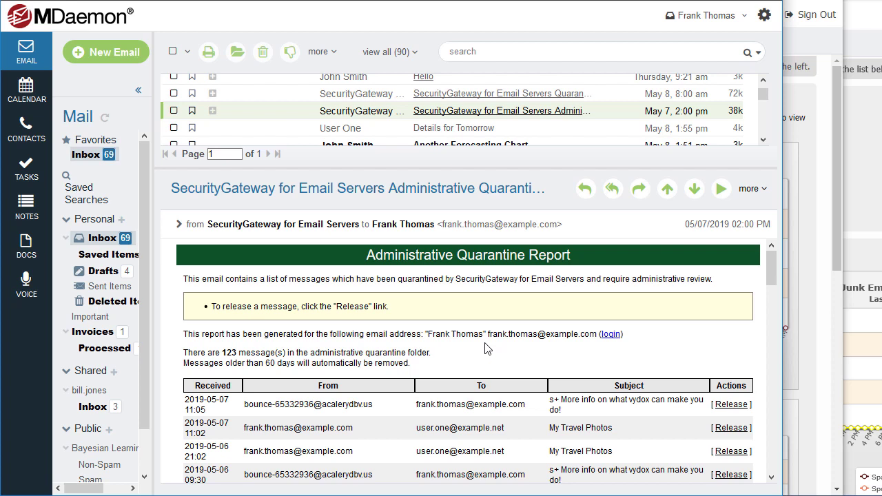
scroll(423, 324, down, 2)
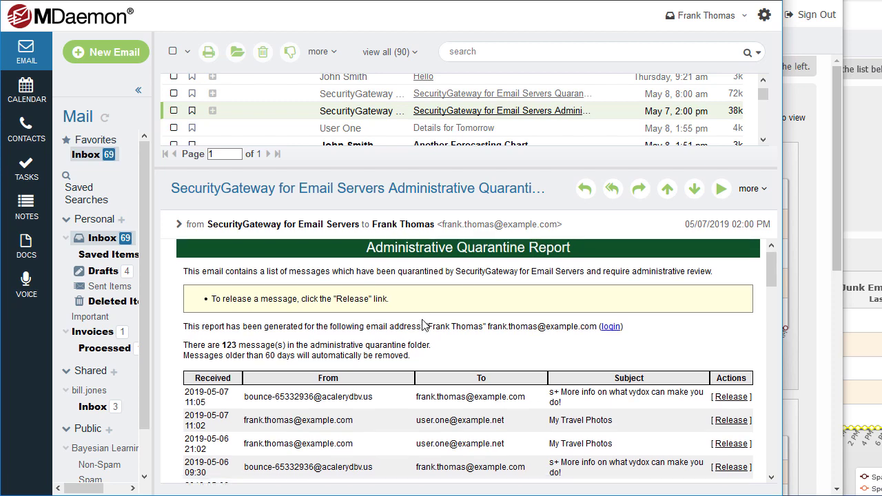
scroll(423, 324, down, 1)
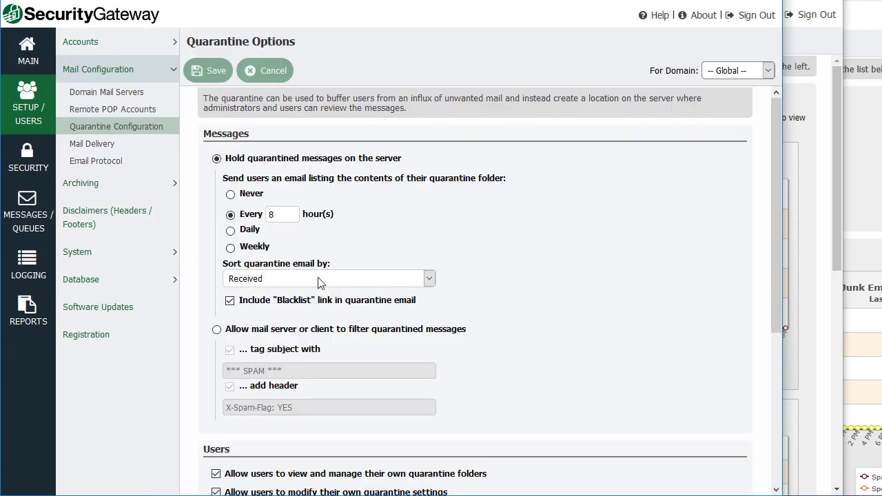
Open Archiving configuration and the archived message search with advanced options, then expand System.
click(94, 184)
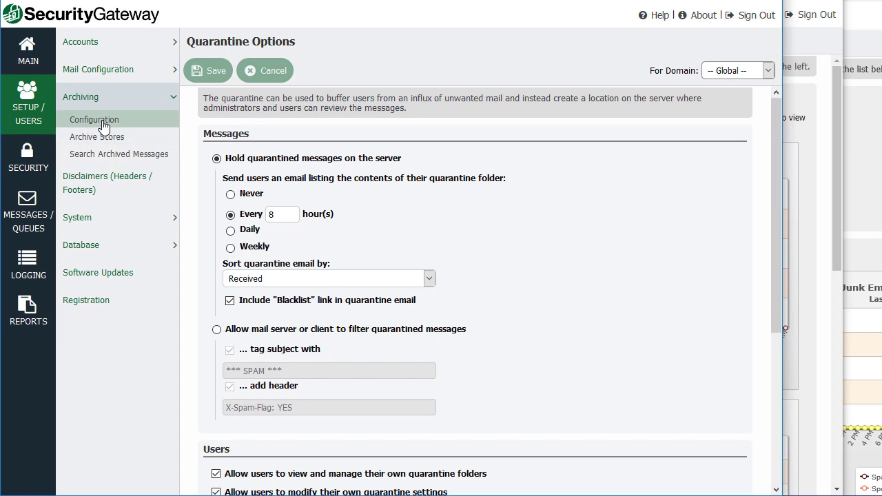
click(103, 124)
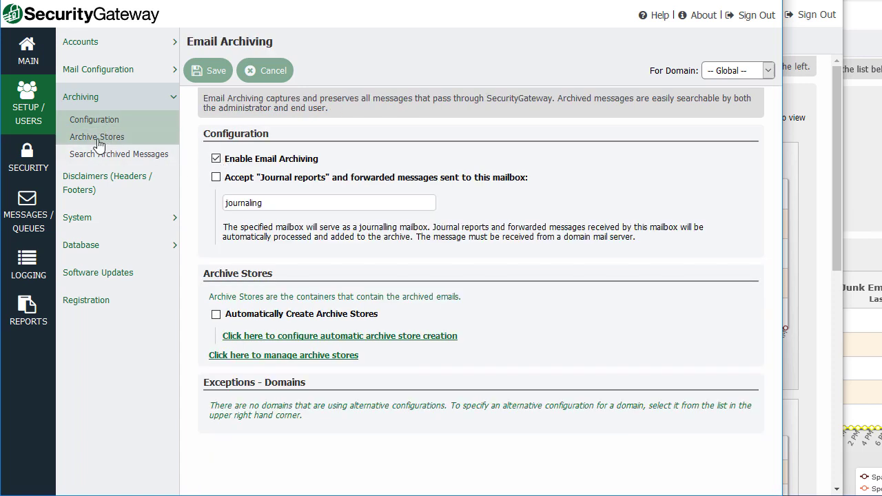
click(150, 160)
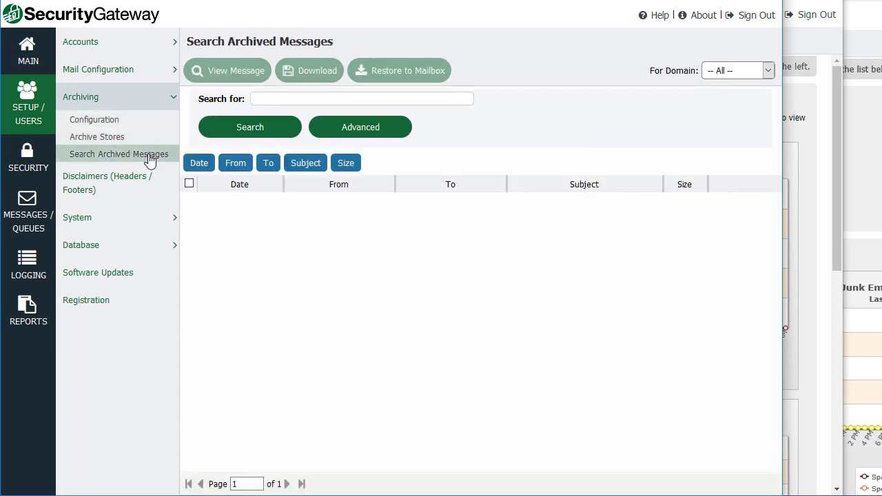
click(374, 129)
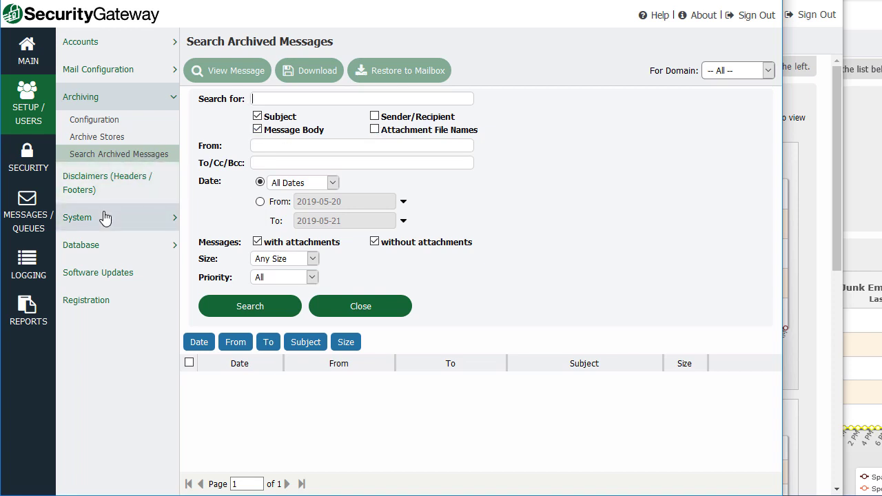
click(145, 217)
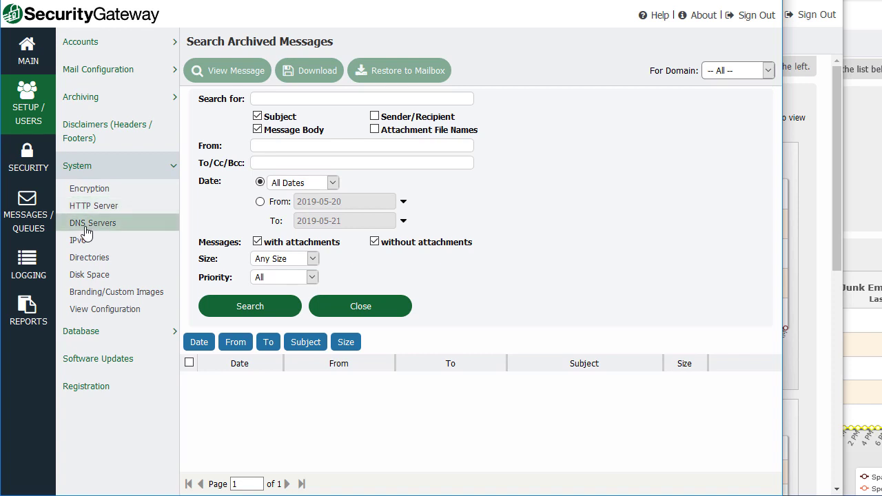
Open System > Directories and review the full Logs folder path.
click(104, 264)
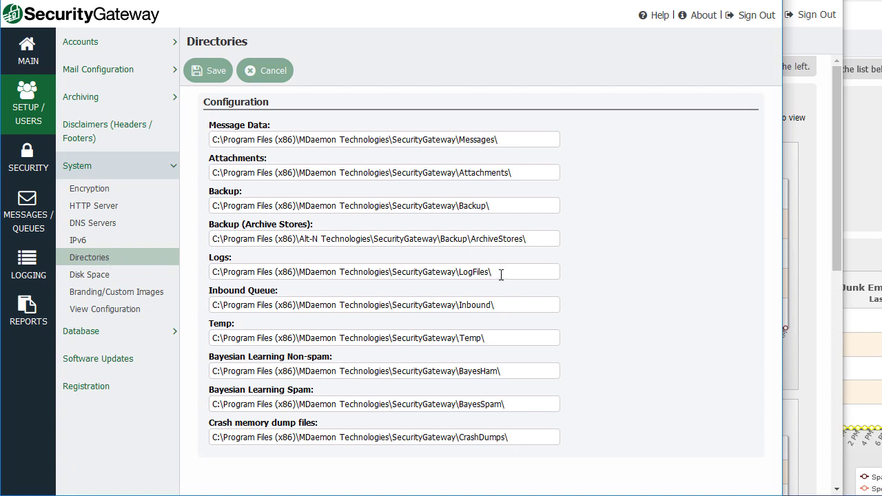
drag(500, 274, 113, 270)
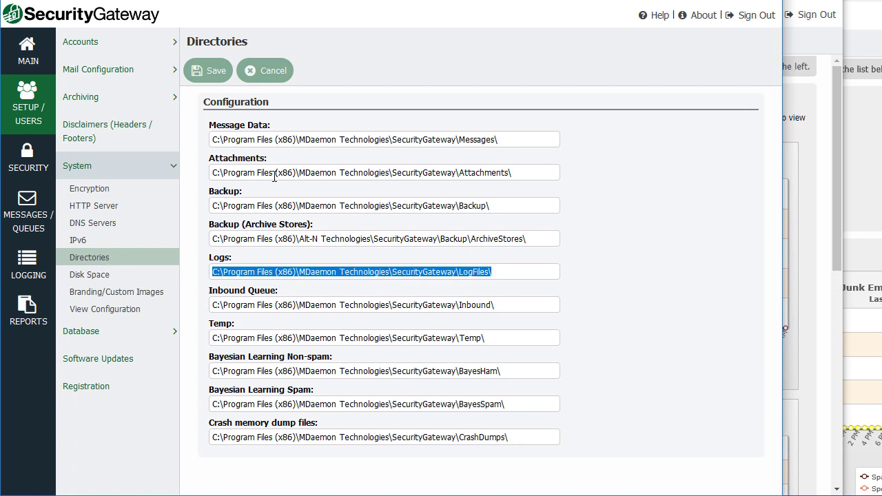
click(263, 207)
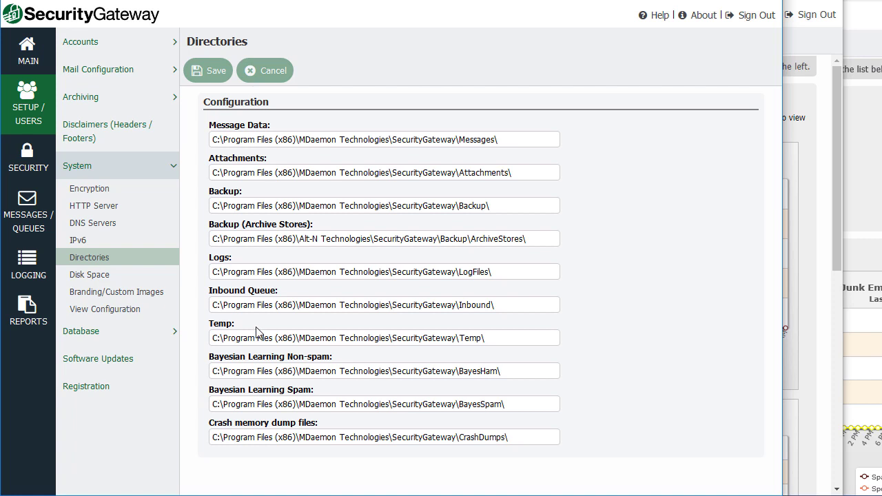
Go to Security > Filtering > Message Content to list the seven filter rules.
click(103, 96)
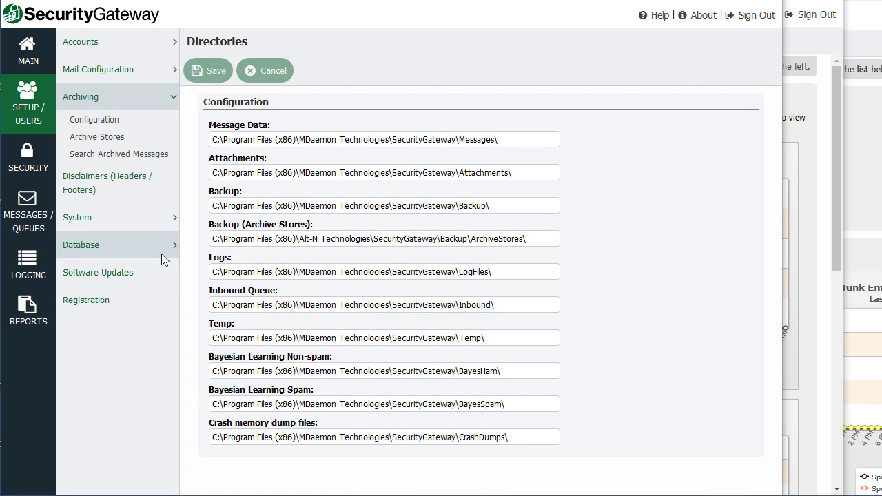
click(28, 169)
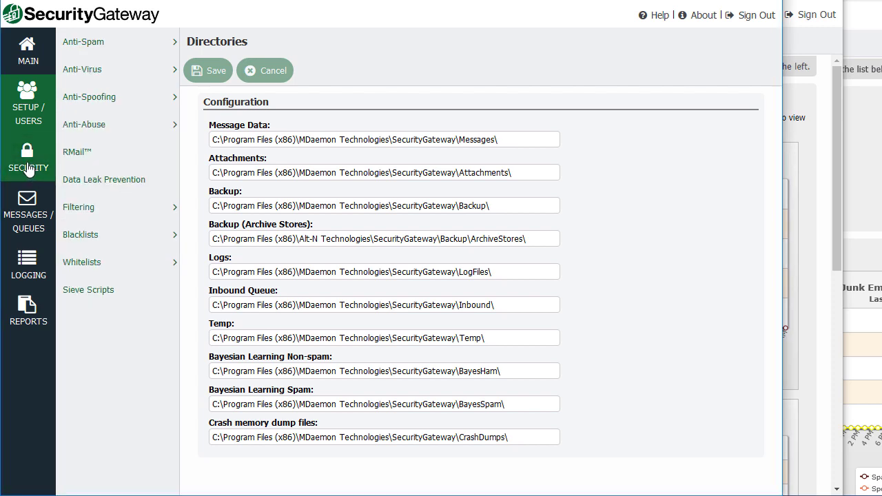
click(114, 207)
click(142, 236)
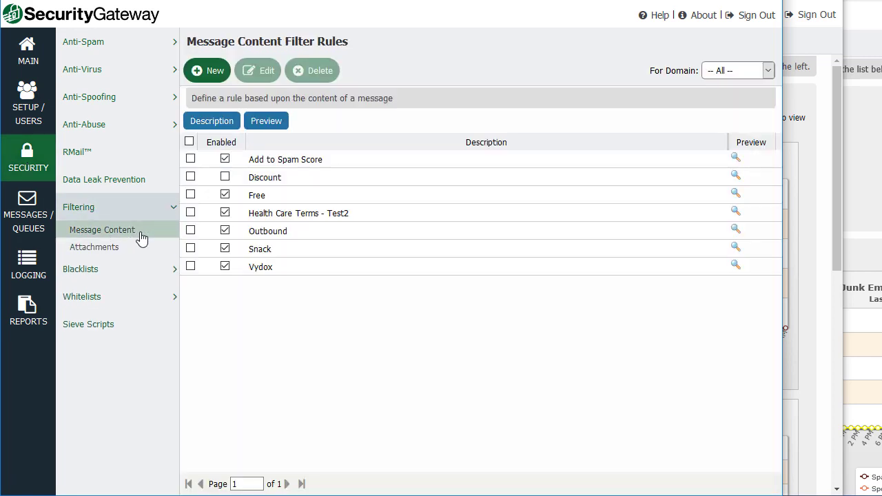
Create a new content filter rule, keep For domain as Global, name it 'Test', and add a condition.
click(207, 75)
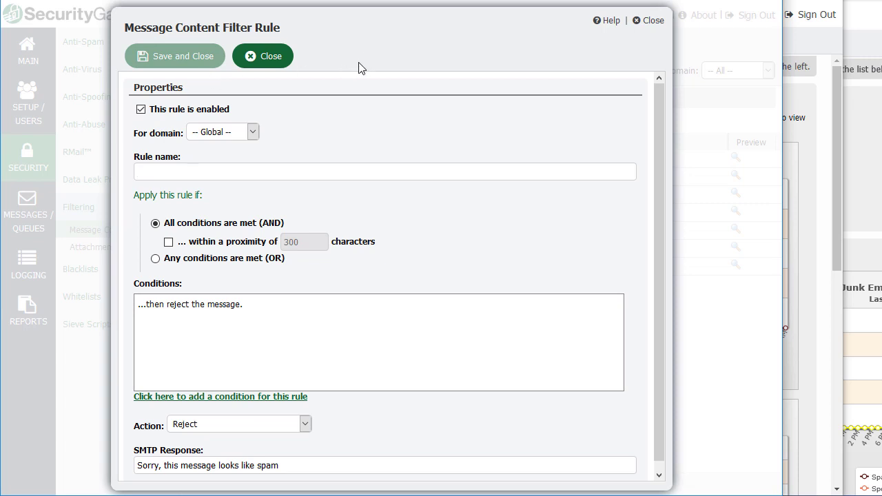
click(253, 132)
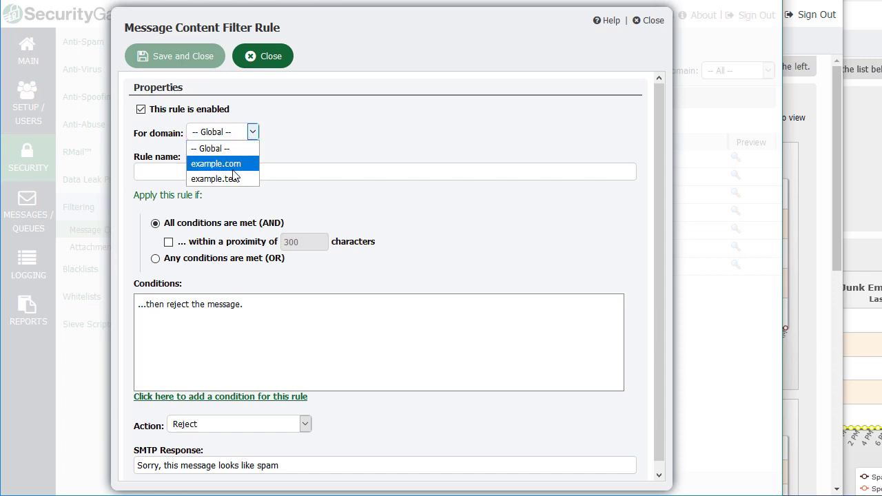
click(366, 165)
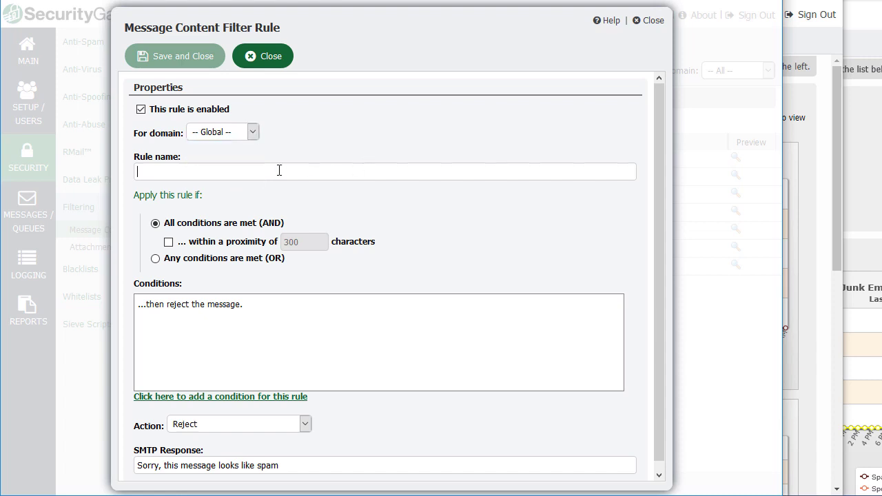
text(Test)
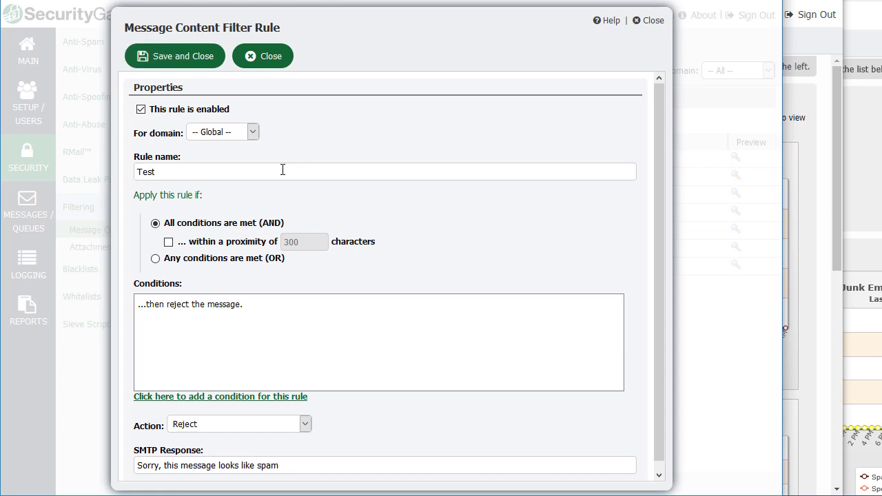
click(236, 398)
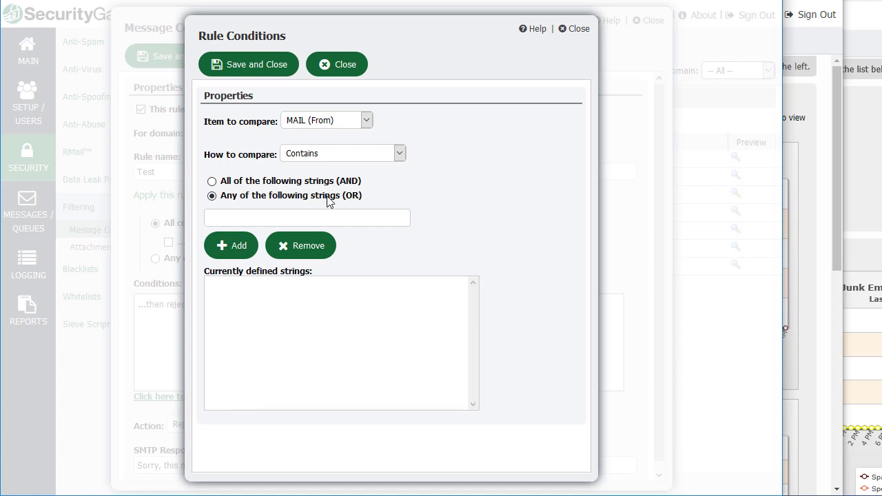
Set the condition to MESSAGE BODY contains 'test', add the string, and save it.
click(367, 121)
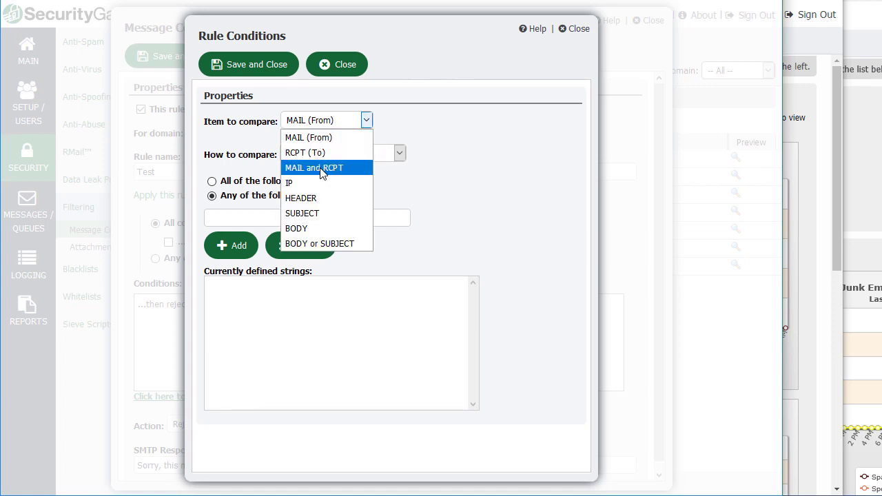
click(317, 228)
click(398, 155)
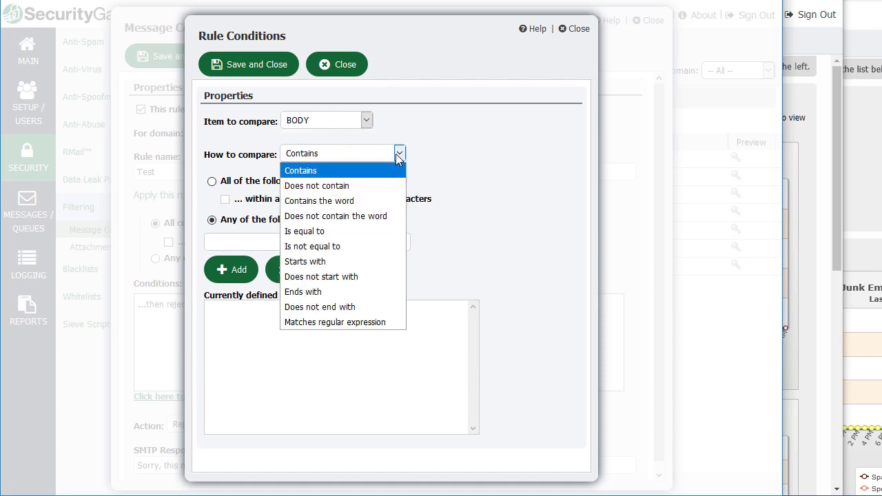
click(399, 153)
click(260, 239)
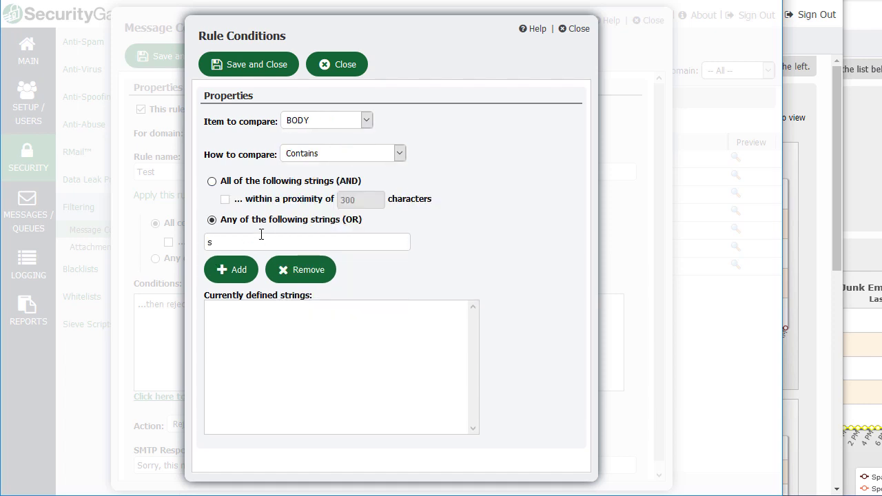
text(test)
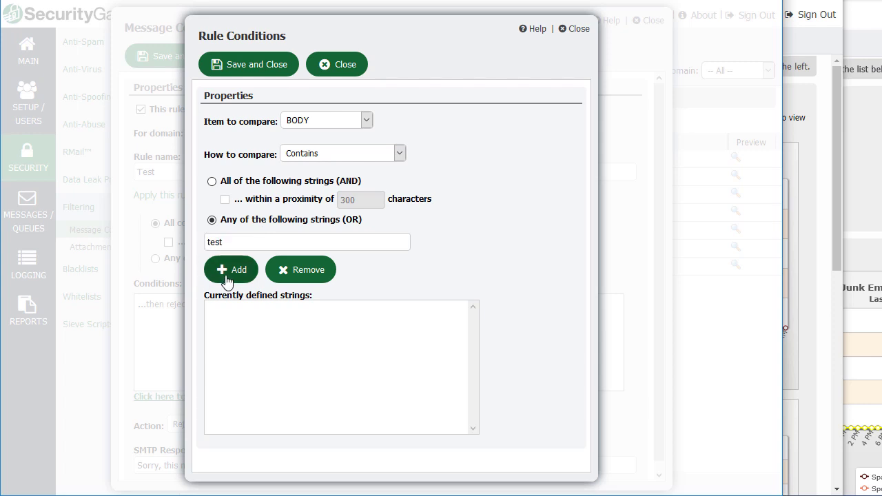
click(228, 275)
click(254, 70)
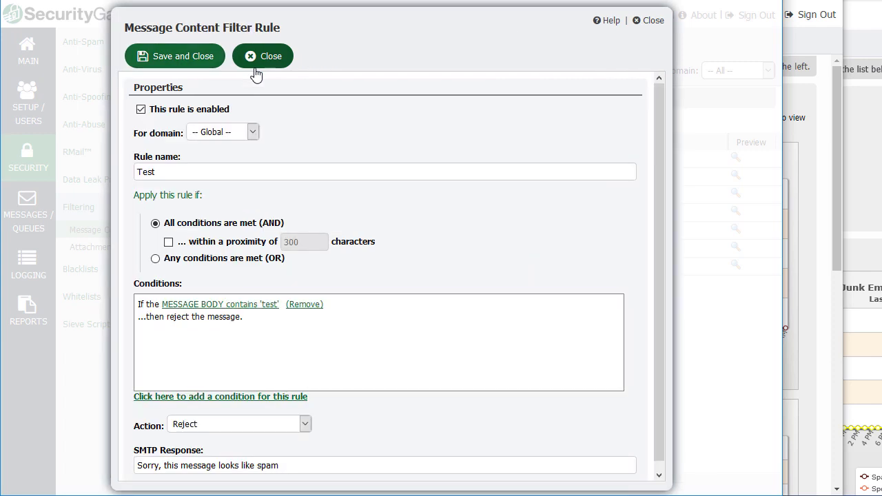
Switch the rule's action to 'Send as Registered Email (RMail)', then close the rule without saving.
scroll(274, 398, down, 1)
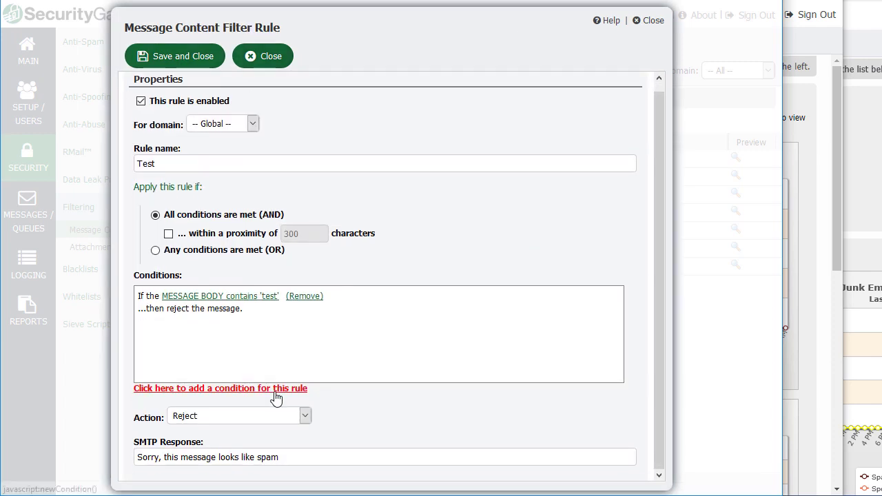
click(306, 417)
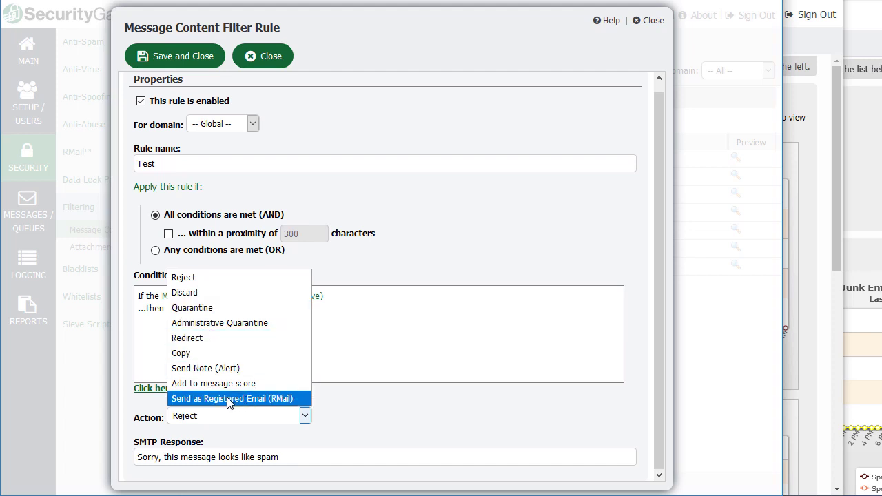
click(234, 399)
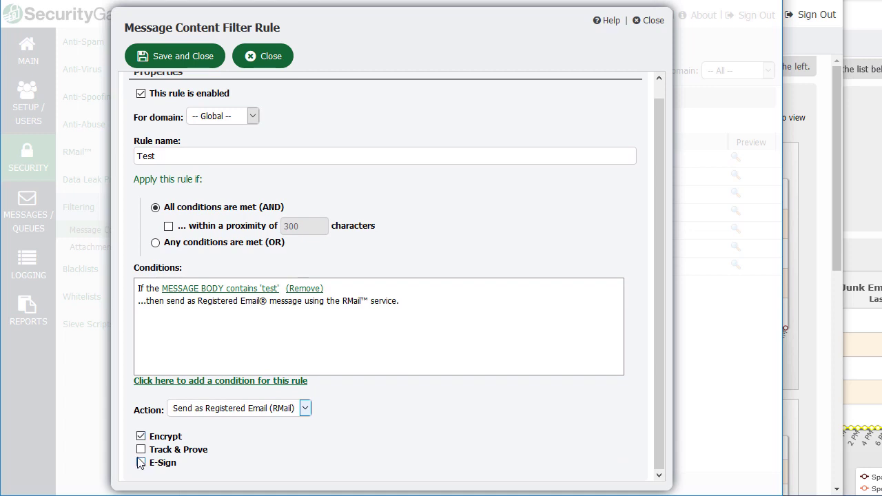
click(268, 58)
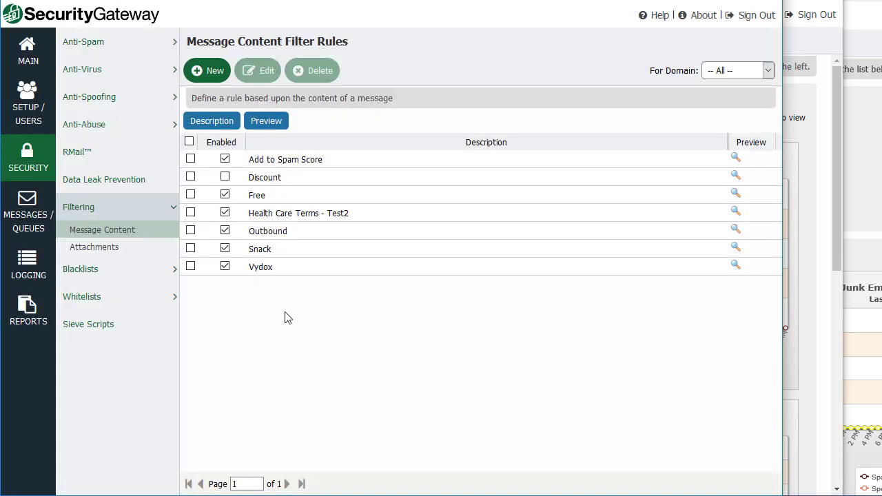
Open Attachment Filtering and clear a mistyped extension entry.
click(109, 249)
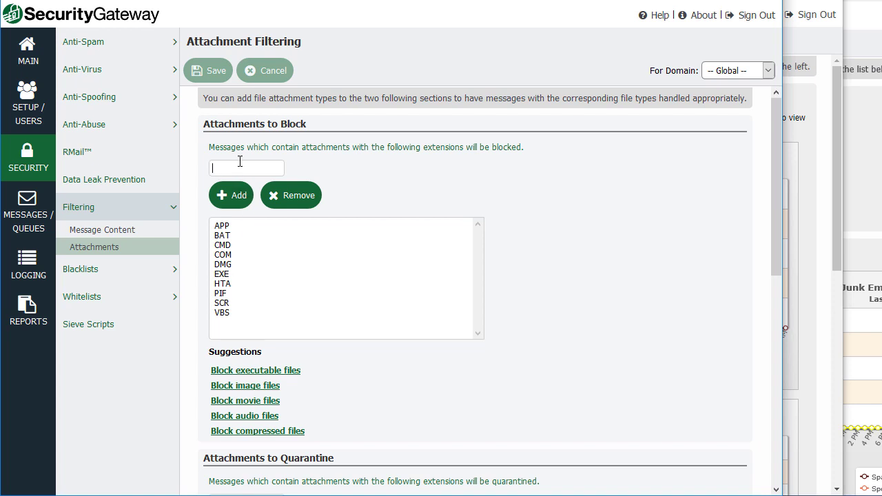
text(3exexe)
key(BackSpace)
key(BackSpace)
key(BackSpace)
Block image files (BMP, GIF, JPG, PNG, TIF, TIFF), review the page, then try leaving for Setup / Users.
click(252, 393)
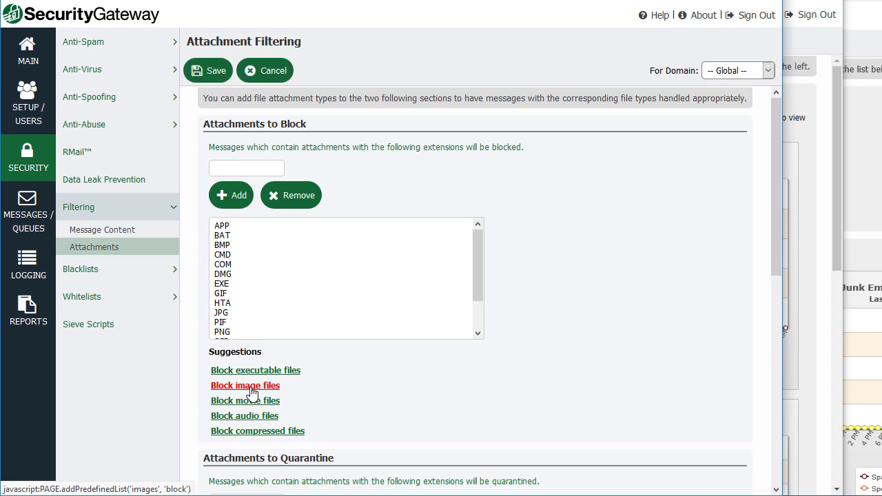
drag(474, 274, 473, 328)
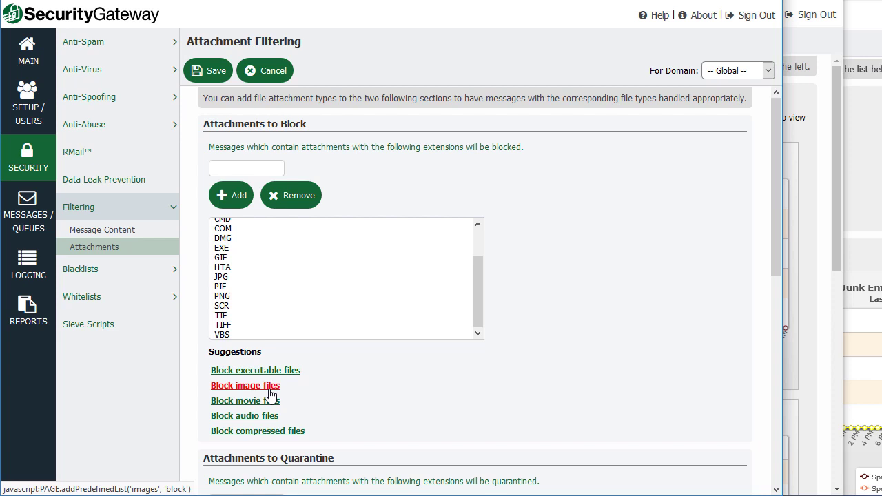
scroll(270, 395, down, 1)
scroll(275, 392, up, 1)
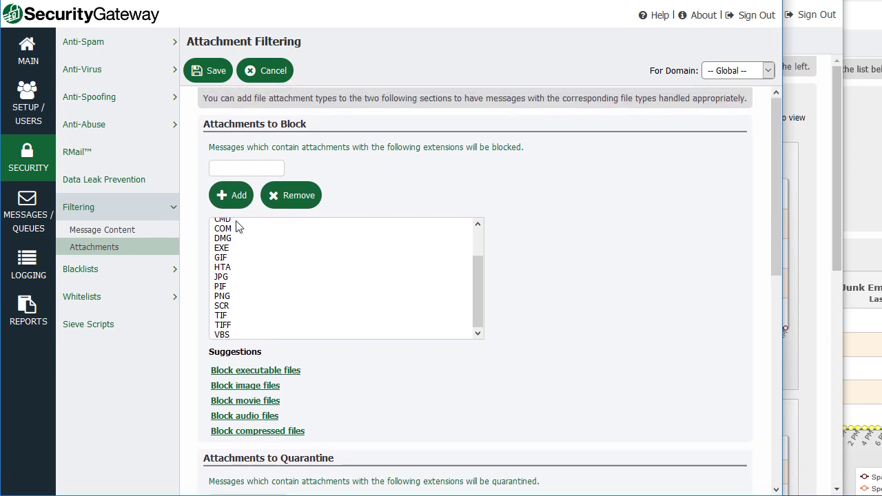
scroll(237, 228, down, 4)
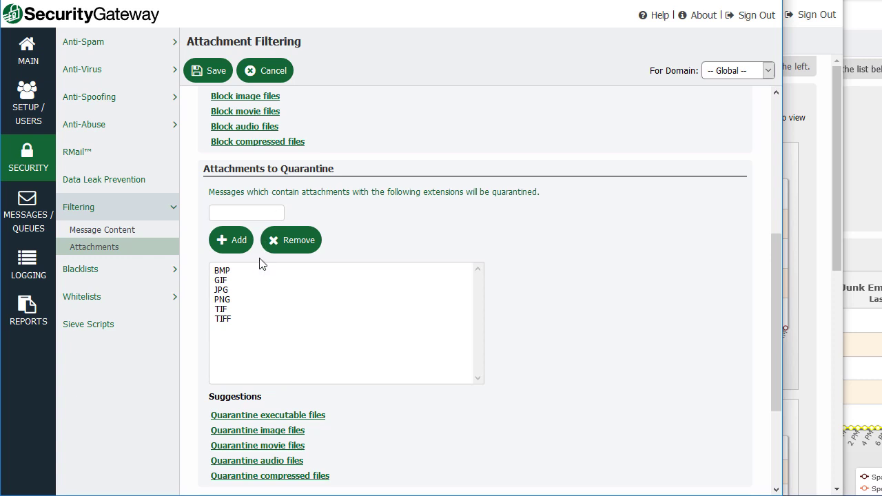
scroll(246, 341, down, 1)
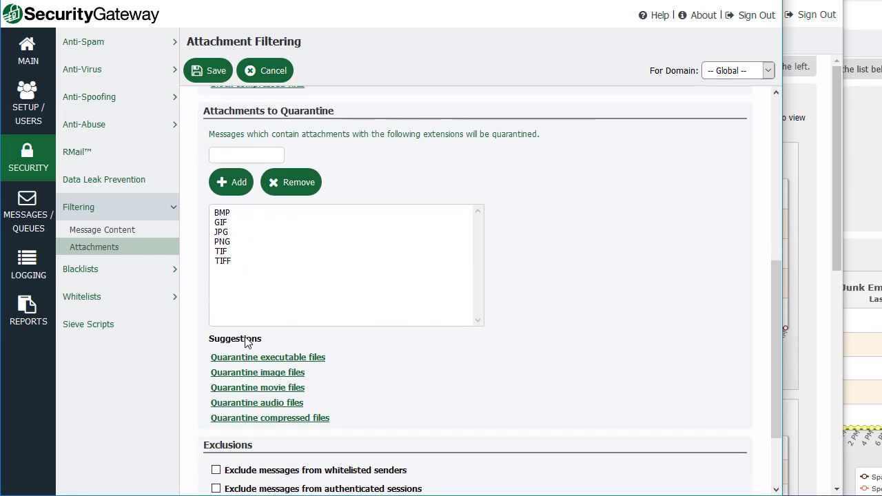
scroll(252, 253, down, 1)
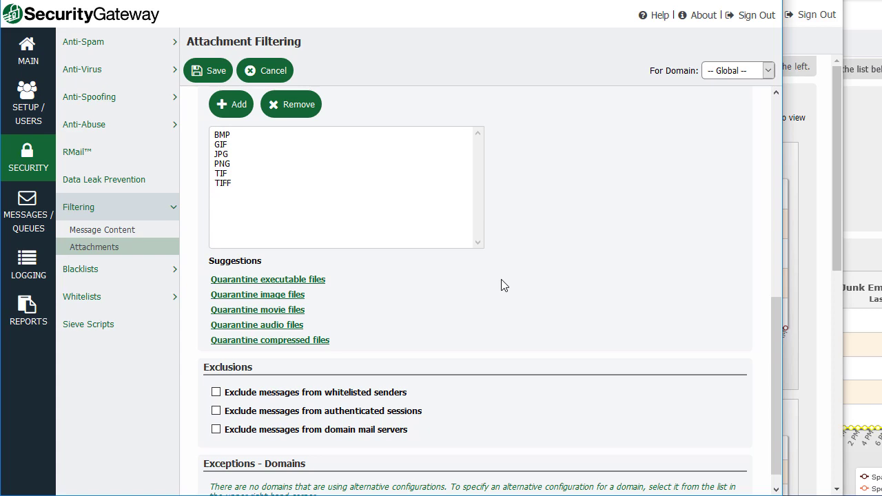
click(21, 110)
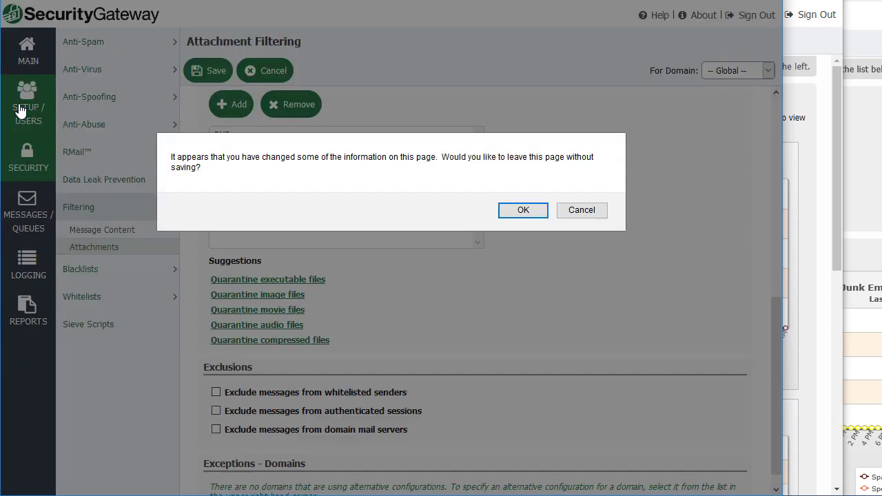
Leave without saving, open Accounts > Domains and Users, and start a new domain.
click(524, 212)
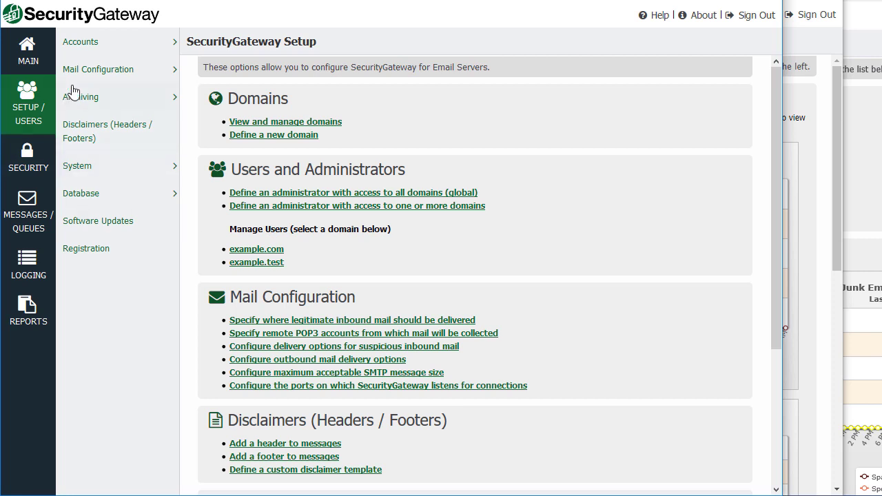
click(102, 42)
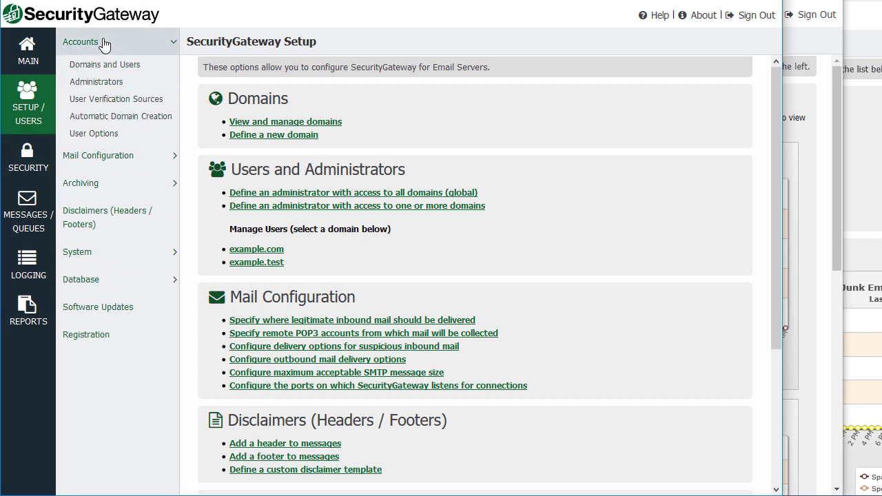
click(128, 70)
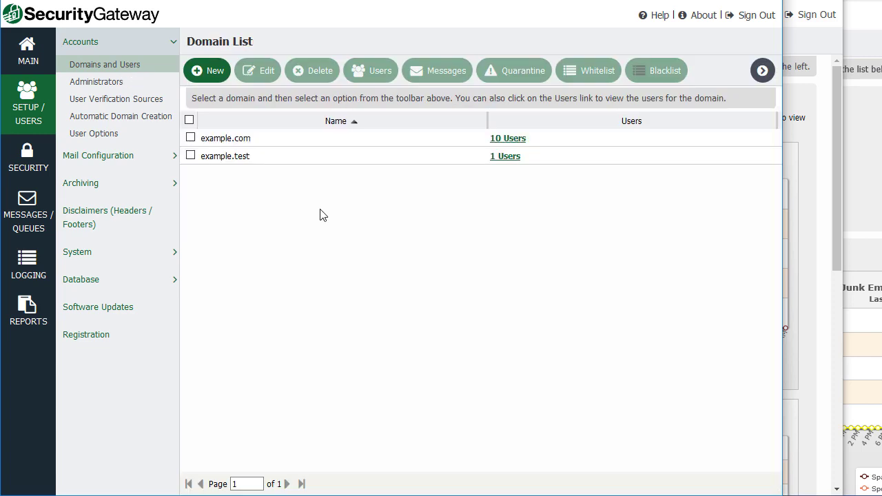
click(210, 71)
Name the new domain domain2.com, review its Verification, Mail Servers and Admins tabs, and save it.
text(do)
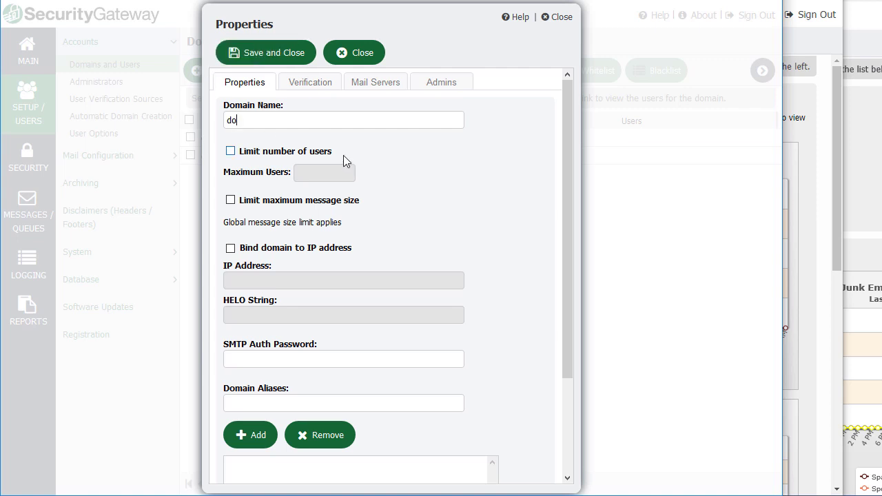
text(main2.com)
scroll(285, 309, down, 1)
scroll(266, 220, up, 1)
click(320, 83)
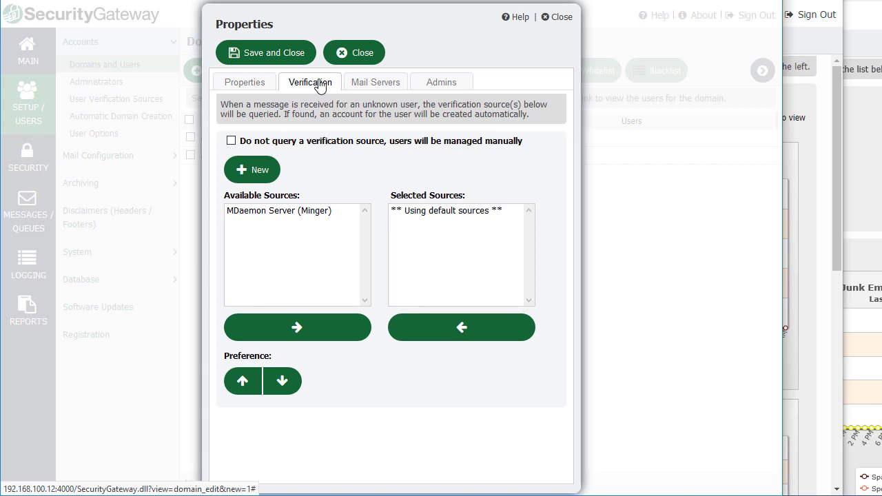
click(374, 88)
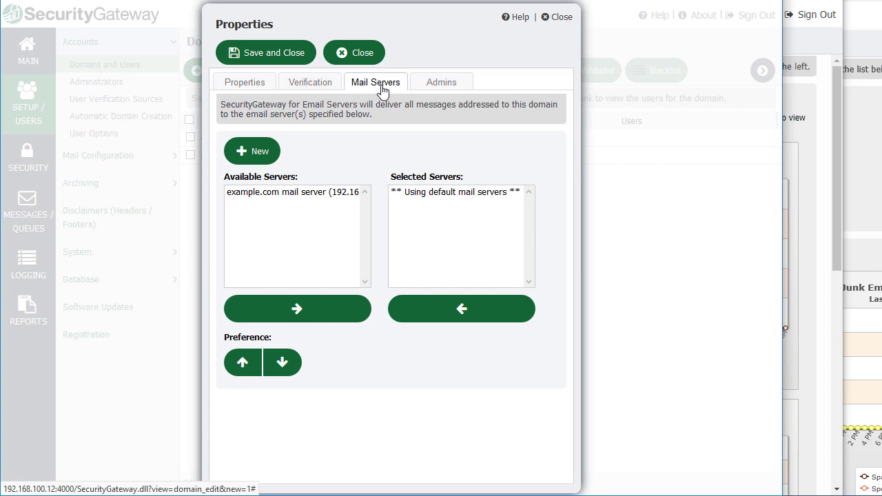
click(443, 88)
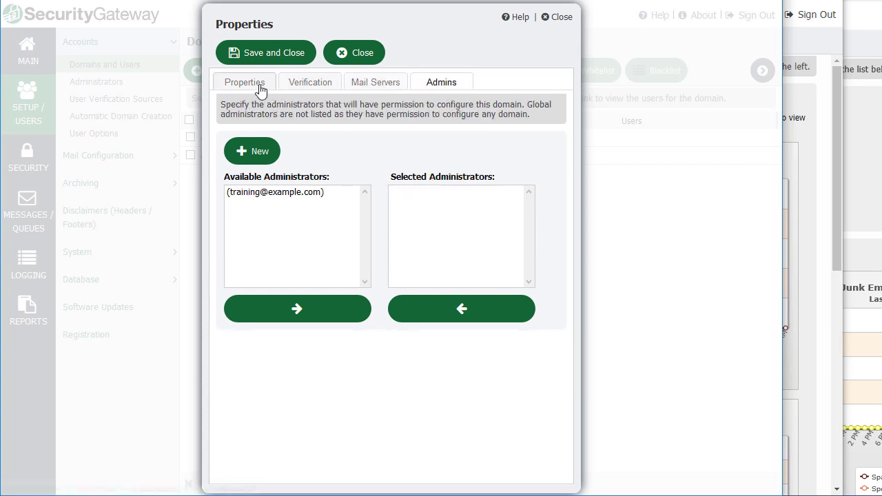
click(256, 88)
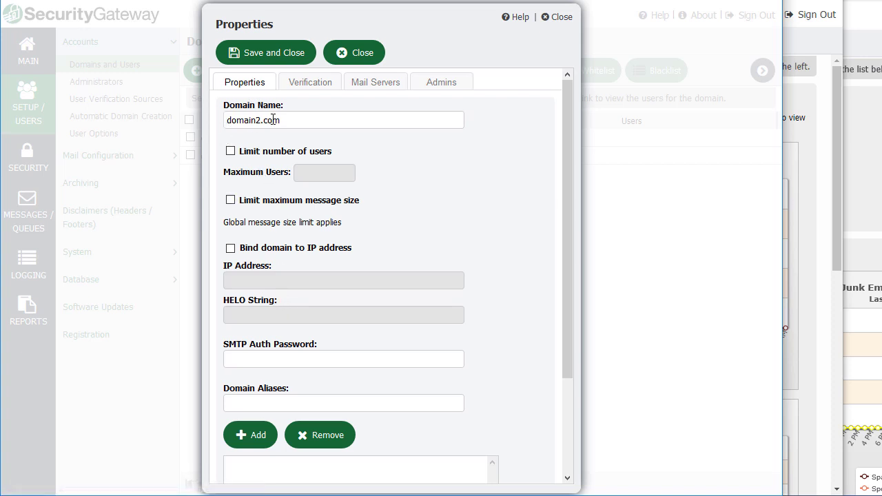
click(272, 58)
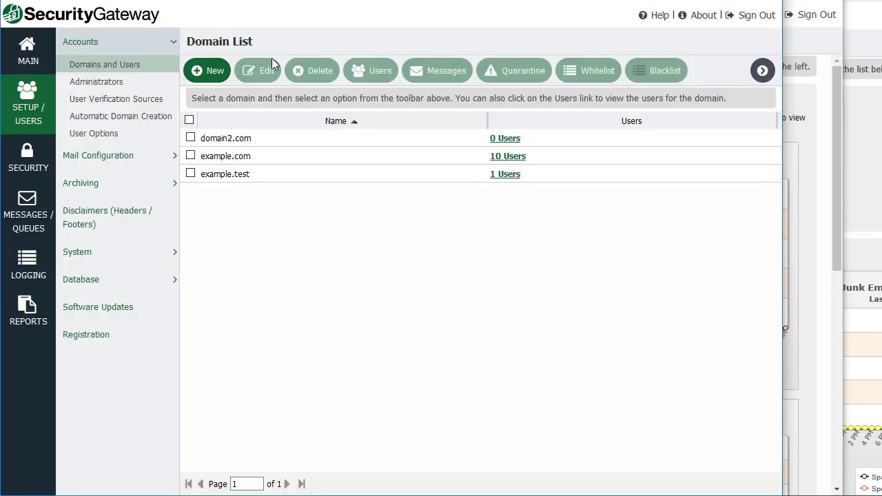
Start a new user in domain2.com with mailbox user.two and enter its password.
click(404, 144)
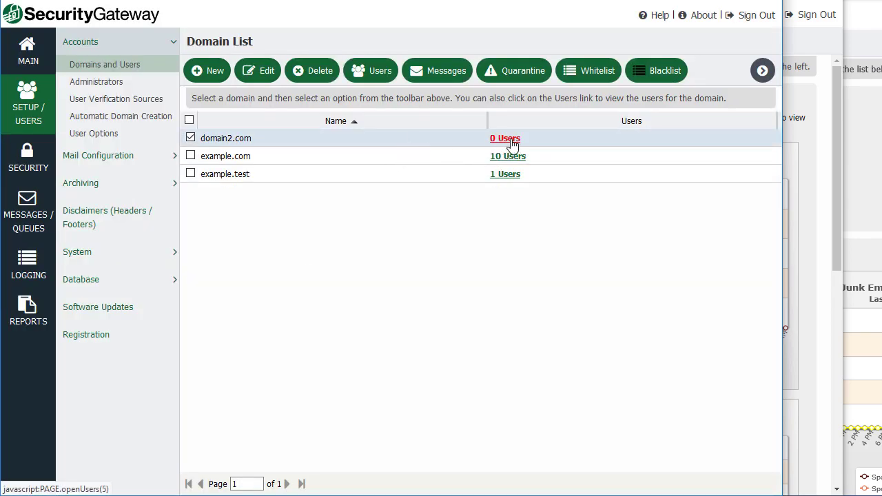
click(506, 139)
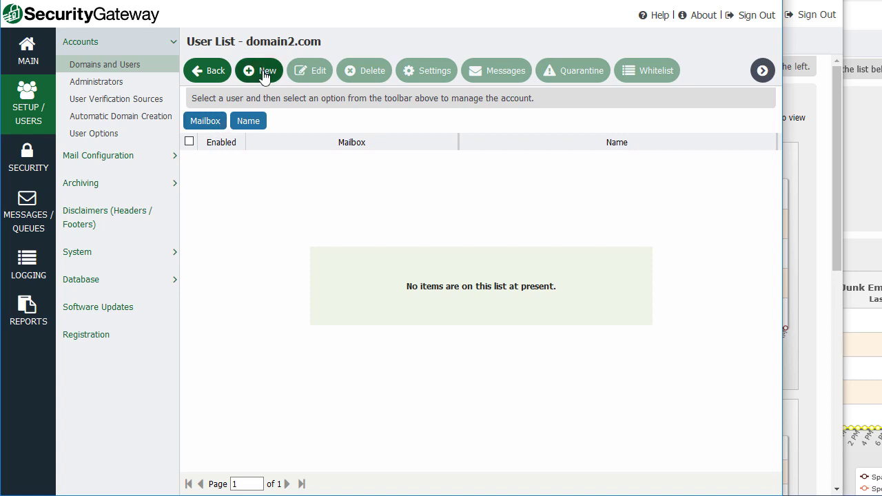
click(265, 73)
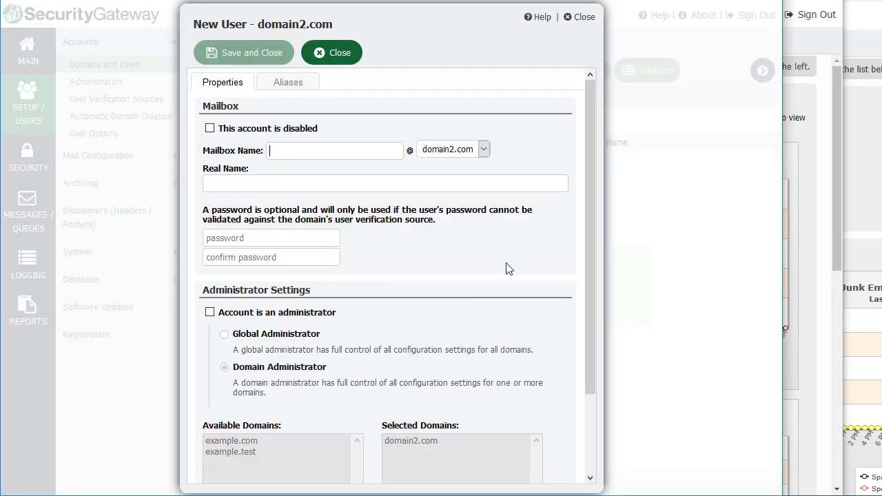
text(user.two)
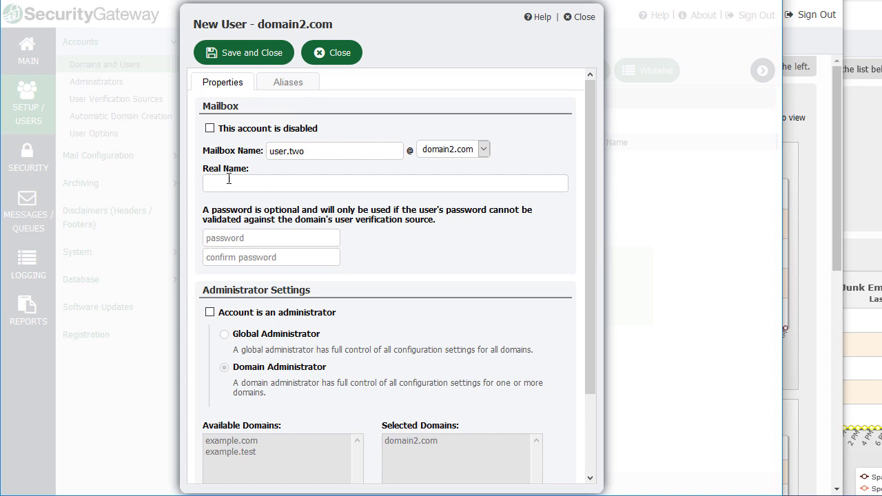
click(291, 239)
text(passwordpasswor)
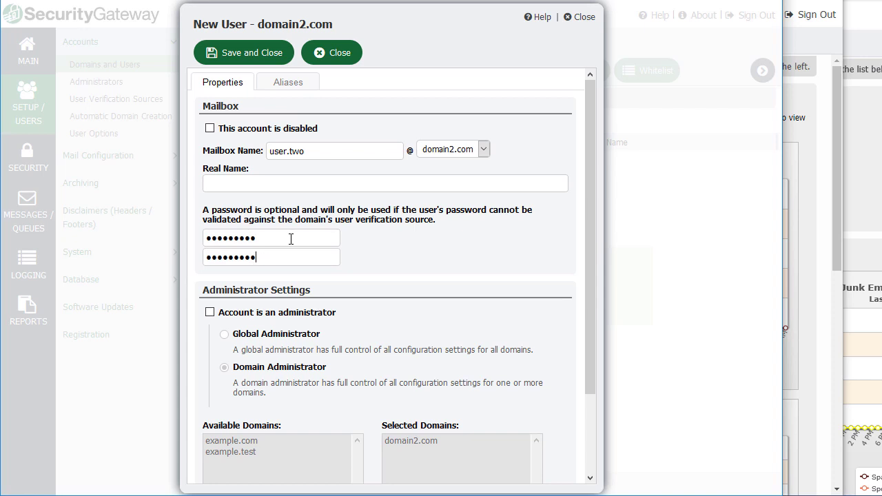
Make user.two an administrator over domain2.com and example.test, save, and switch to the other console.
scroll(293, 239, down, 3)
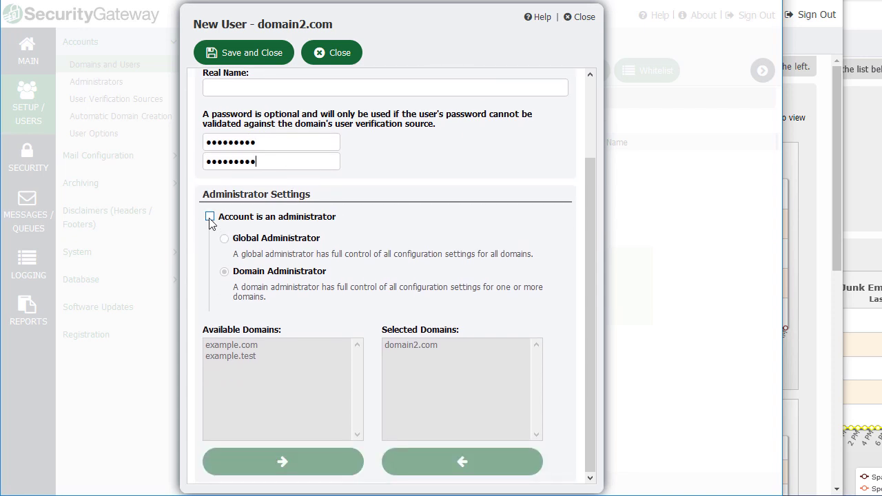
click(210, 218)
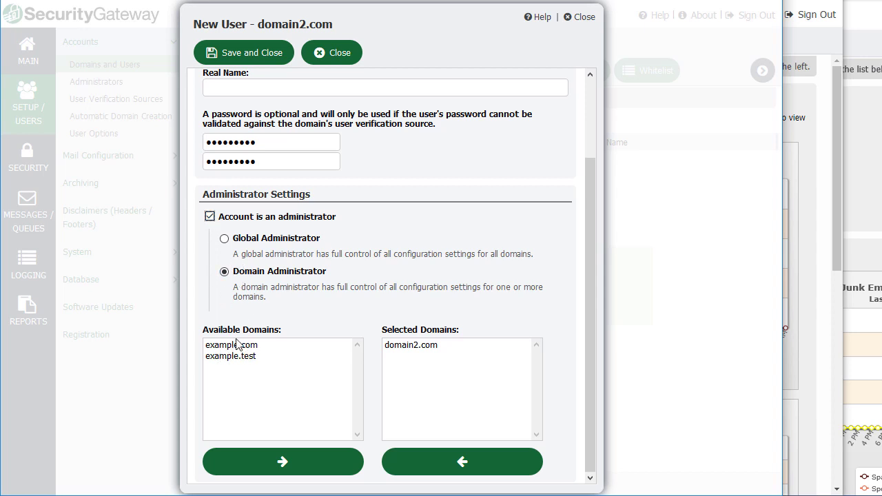
click(233, 356)
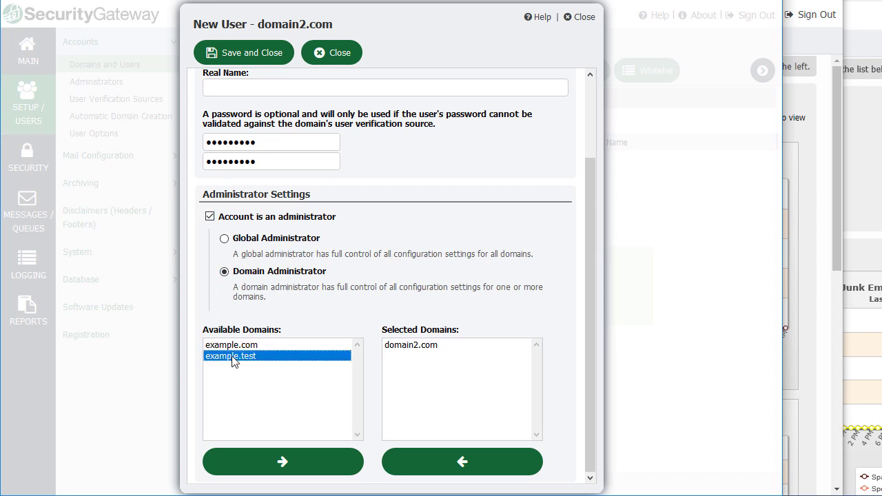
click(292, 468)
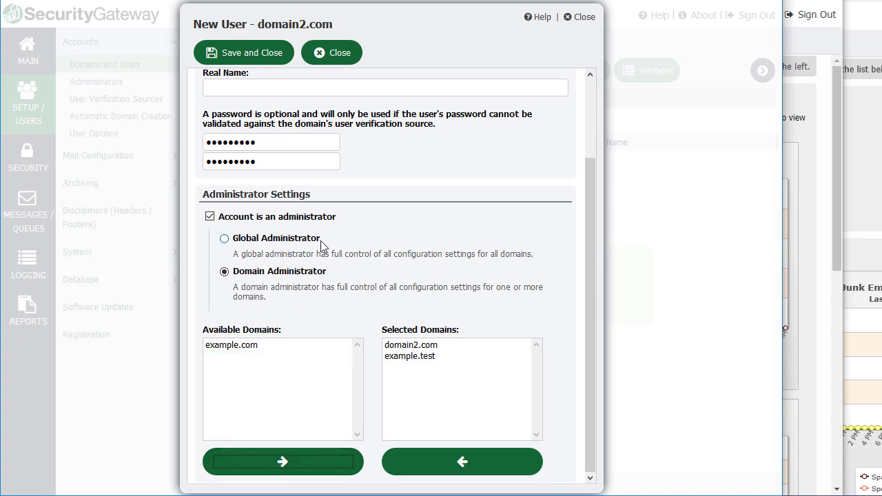
click(252, 55)
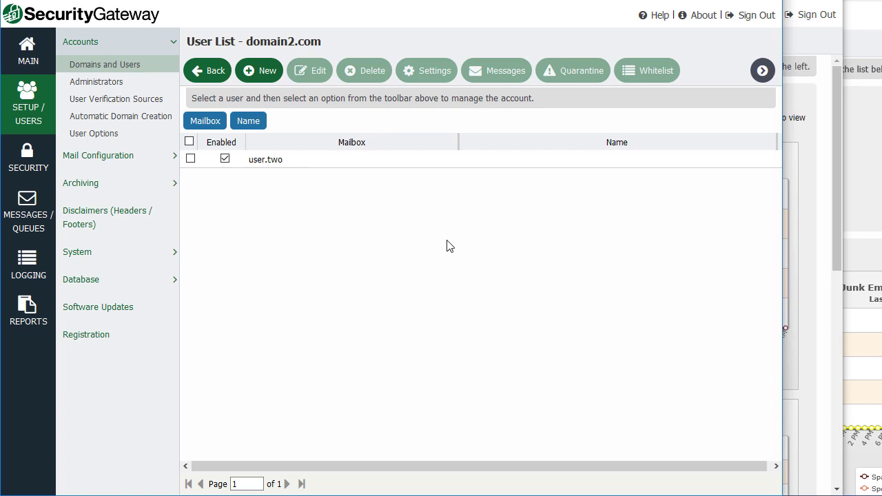
drag(248, 120, 438, 138)
click(837, 203)
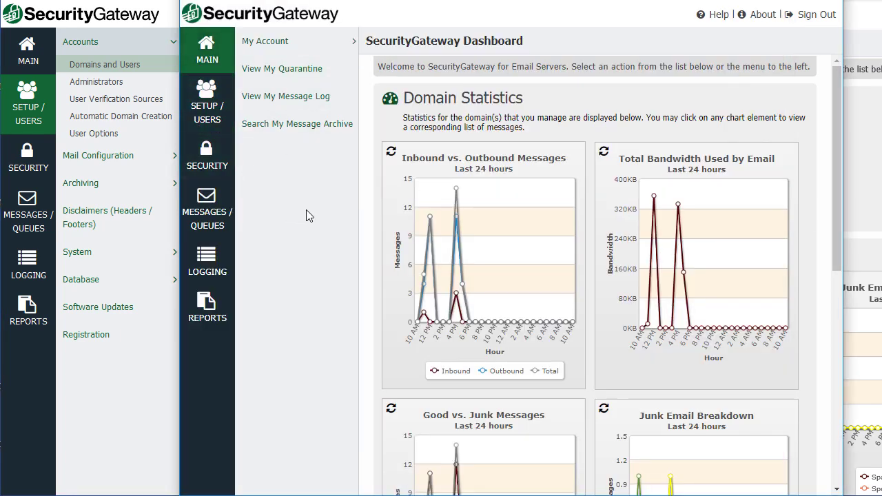
Compare the domain admin's Setup and Security overviews with the other console's.
click(207, 117)
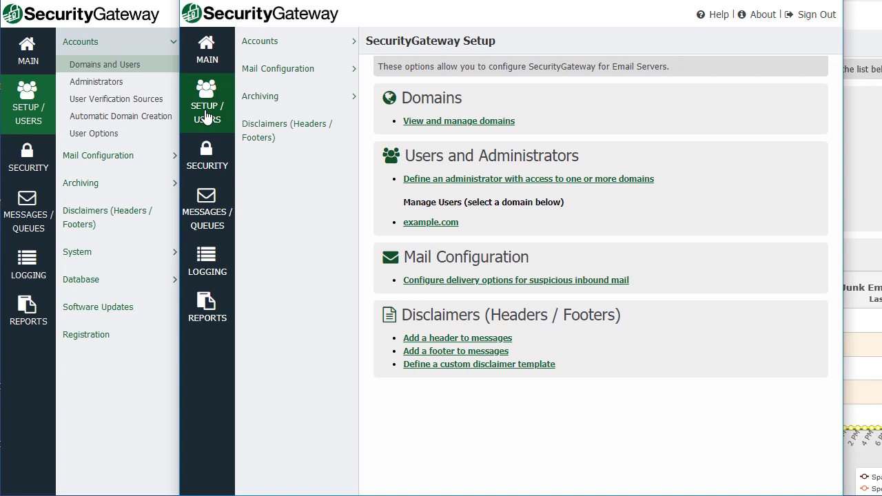
click(207, 158)
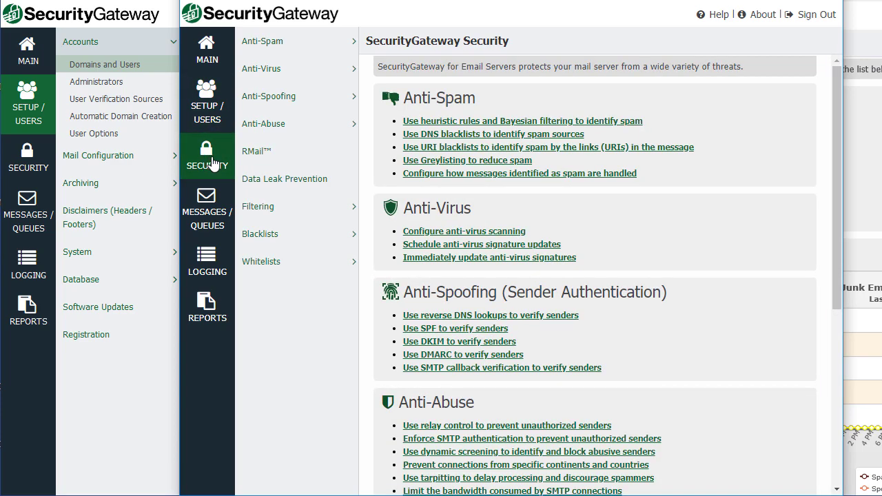
click(207, 162)
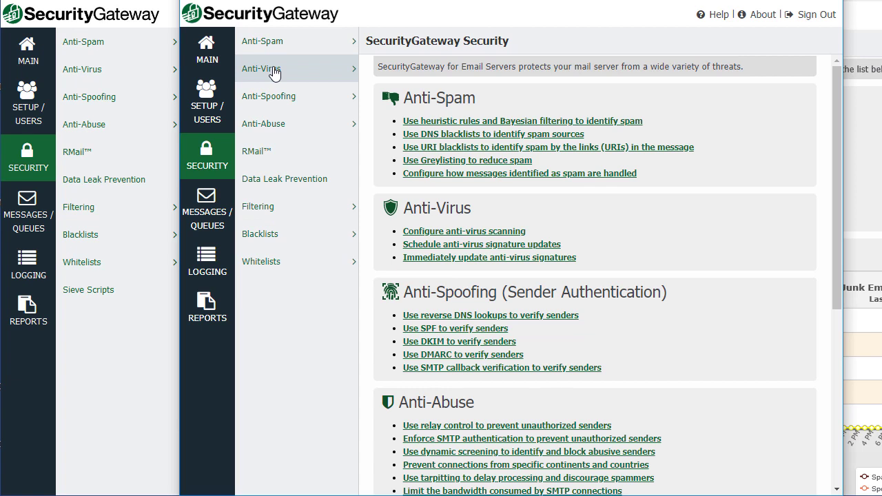
click(205, 108)
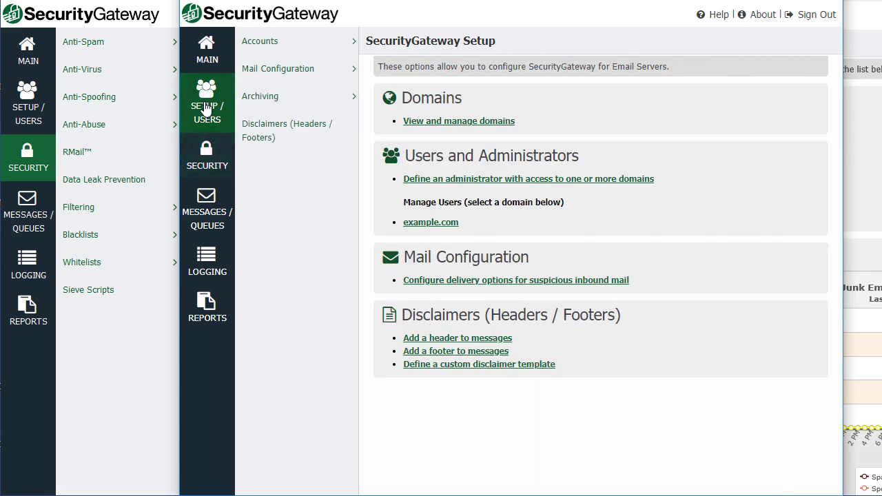
Open Accounts > Domains and Users, select example.com, then go to Reports.
click(289, 42)
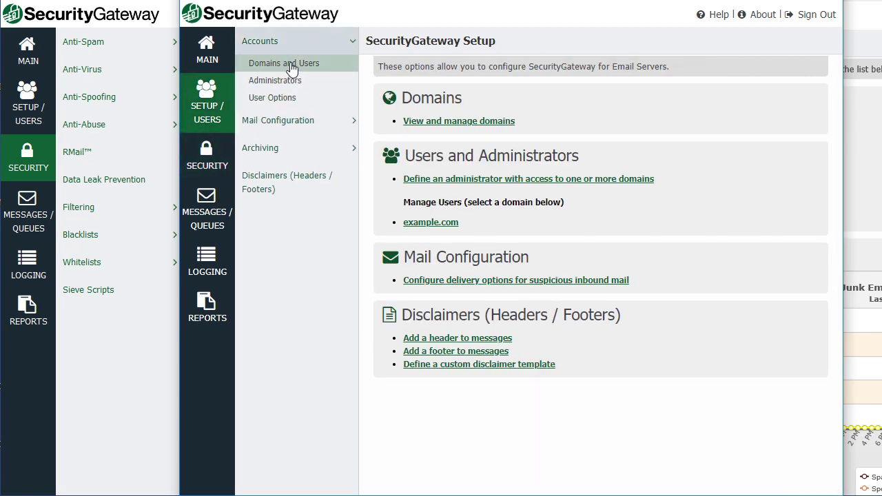
click(283, 65)
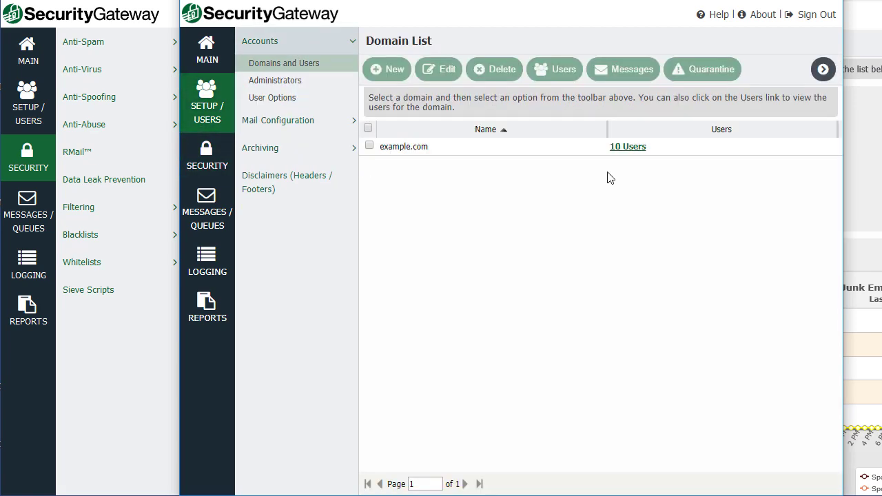
click(548, 146)
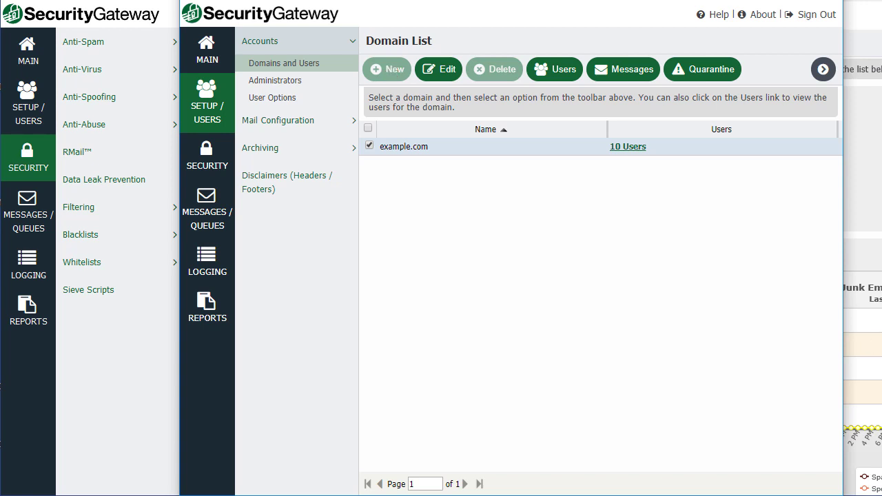
click(207, 303)
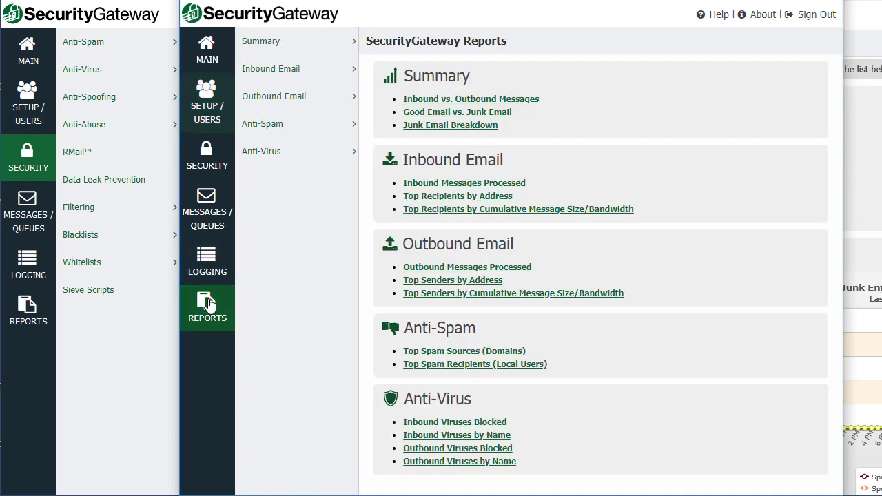
View the Inbound vs. Outbound and Good vs. Junk summary reports, checking the domain choices.
click(279, 42)
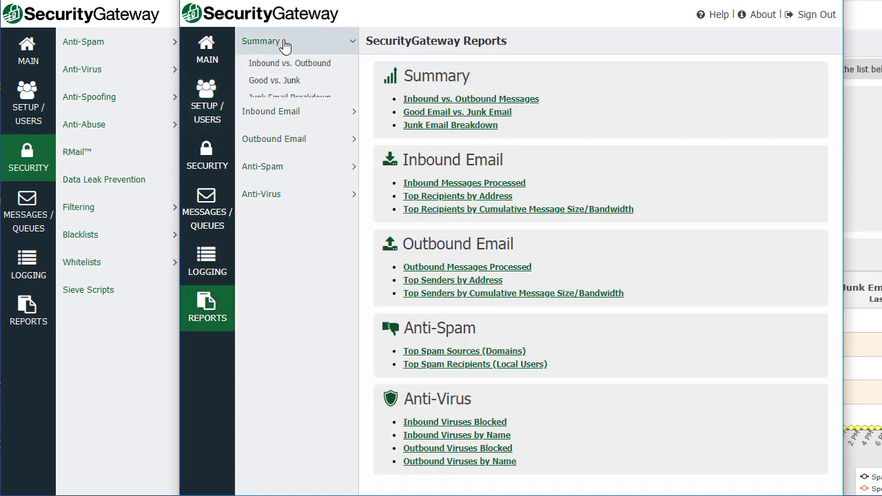
click(287, 65)
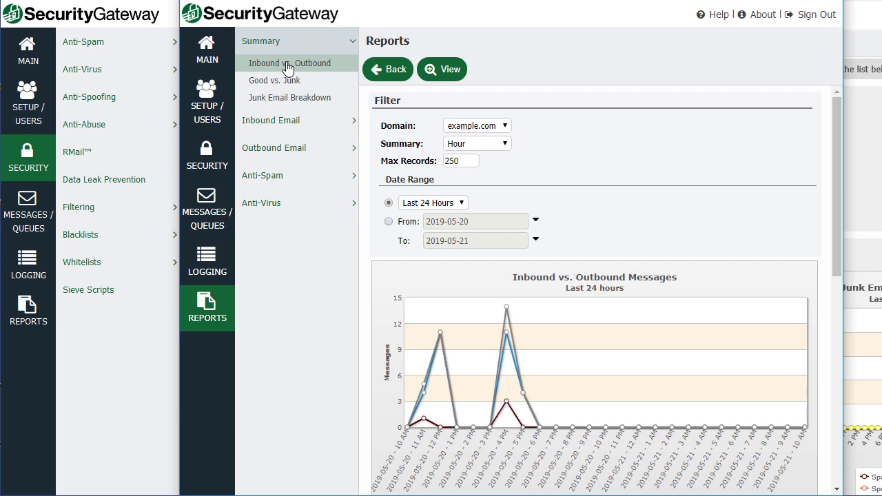
mouse_move(508, 314)
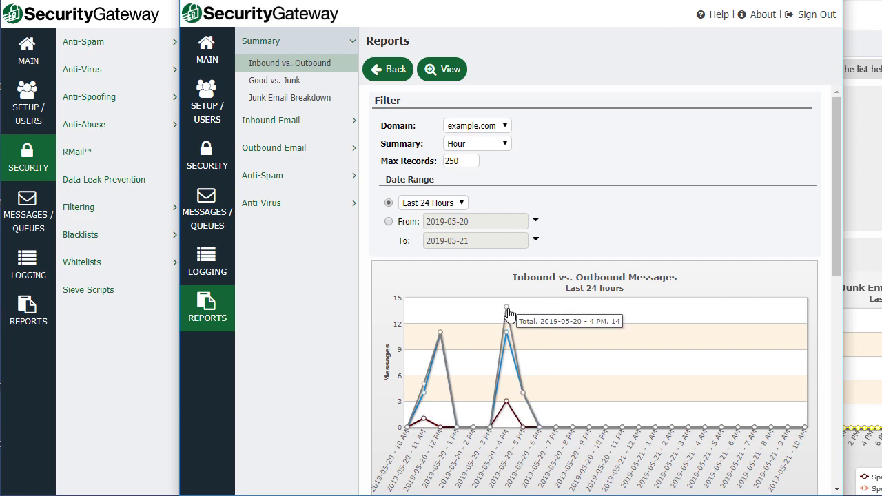
click(504, 126)
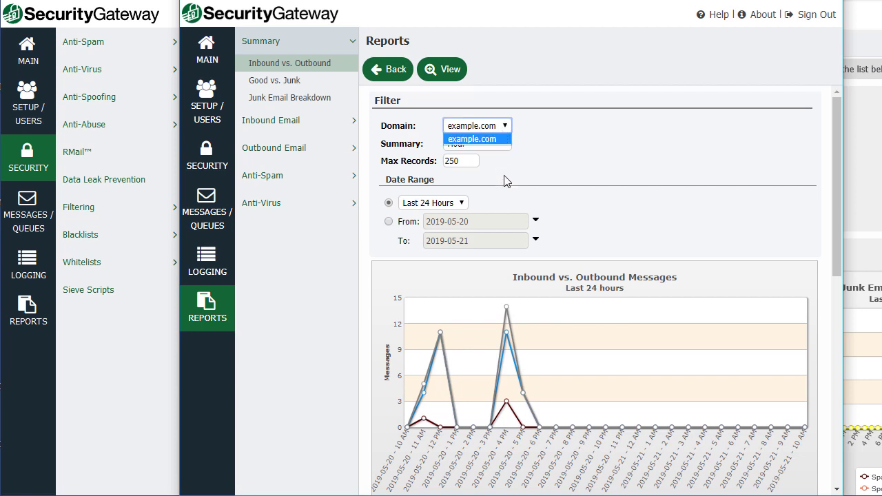
click(508, 127)
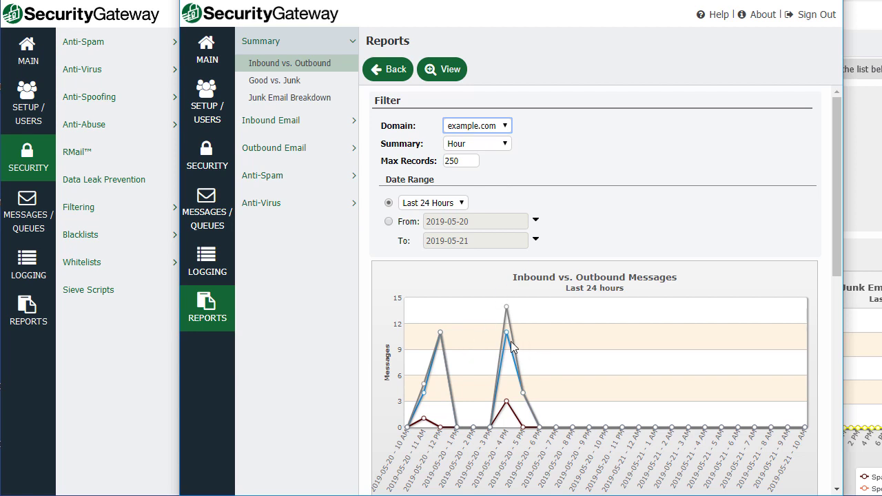
click(276, 87)
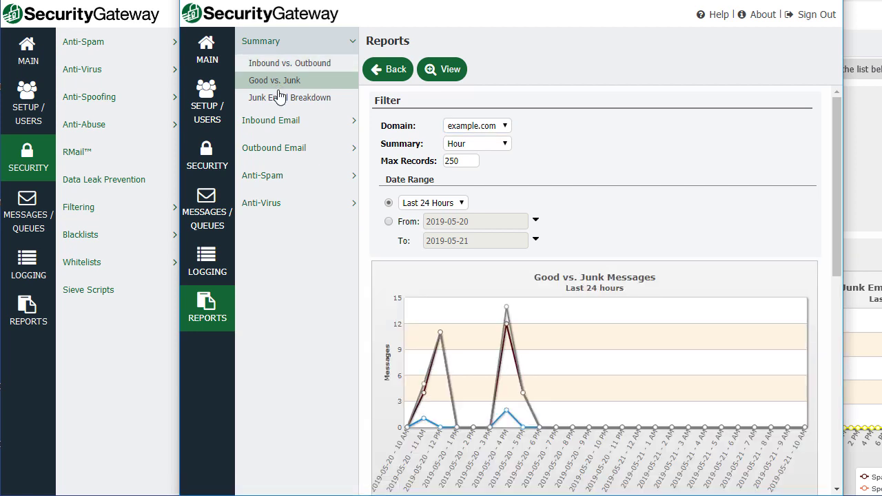
View the inbound Messages Processed and Top Email Recipients reports.
click(293, 124)
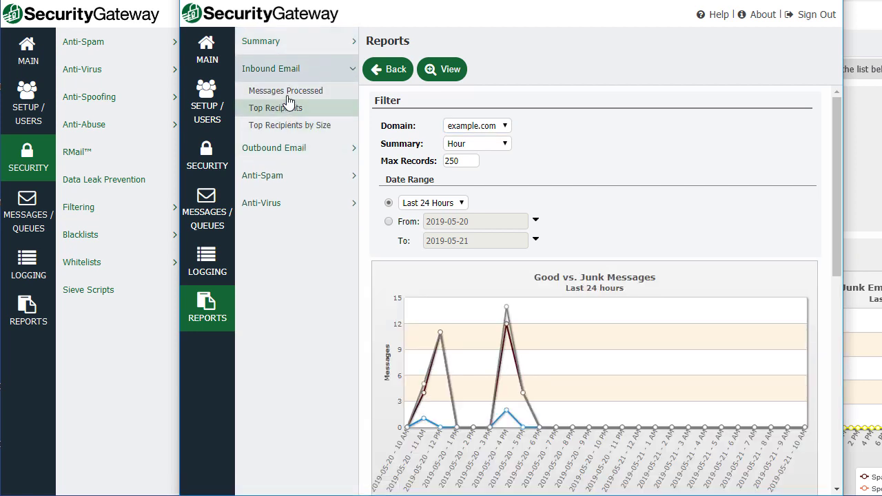
click(292, 91)
click(292, 110)
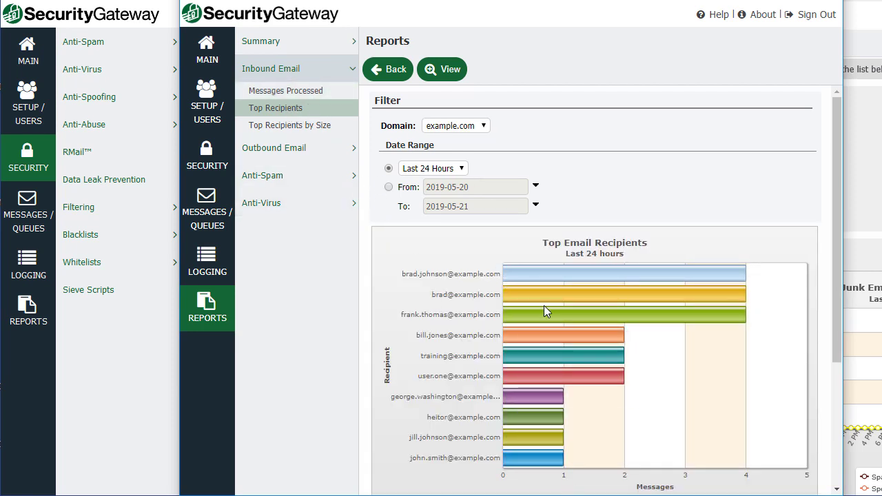
mouse_move(543, 305)
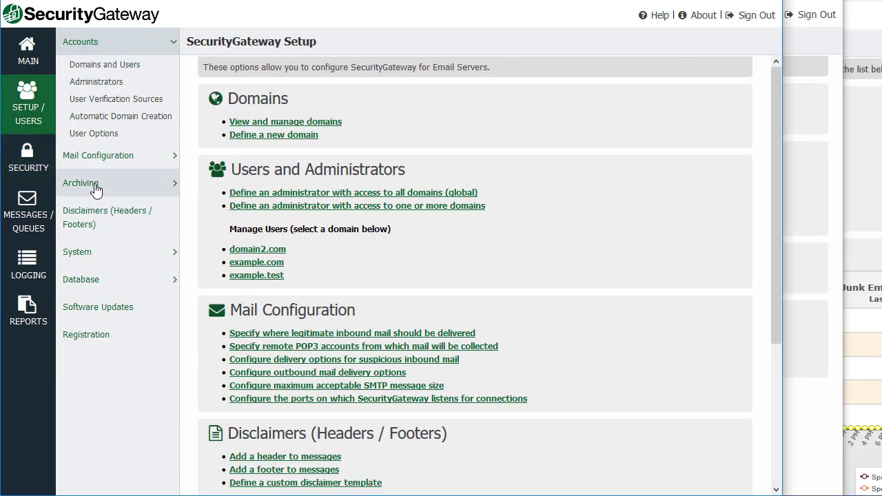
Open the global Email Archiving configuration and check its For Domain list.
click(95, 190)
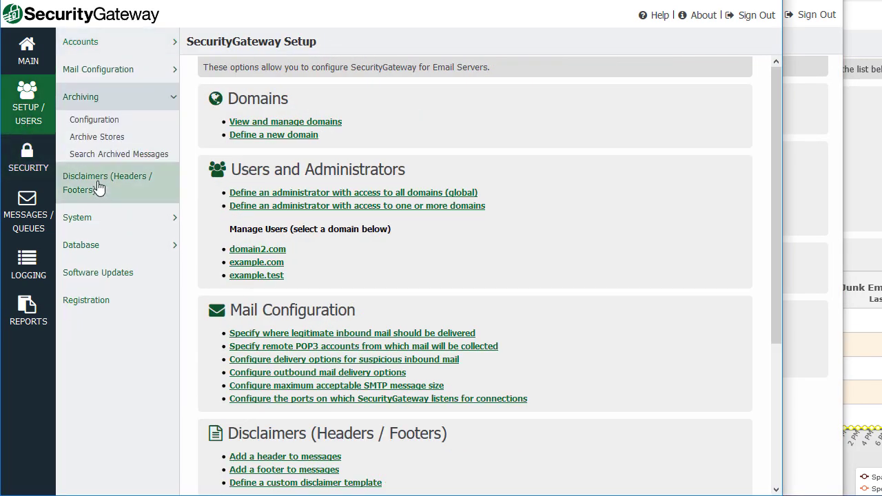
click(107, 127)
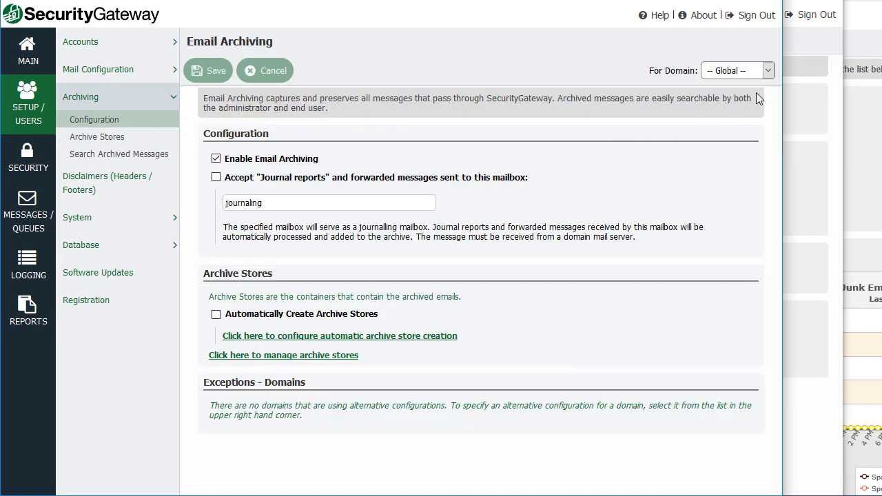
click(768, 71)
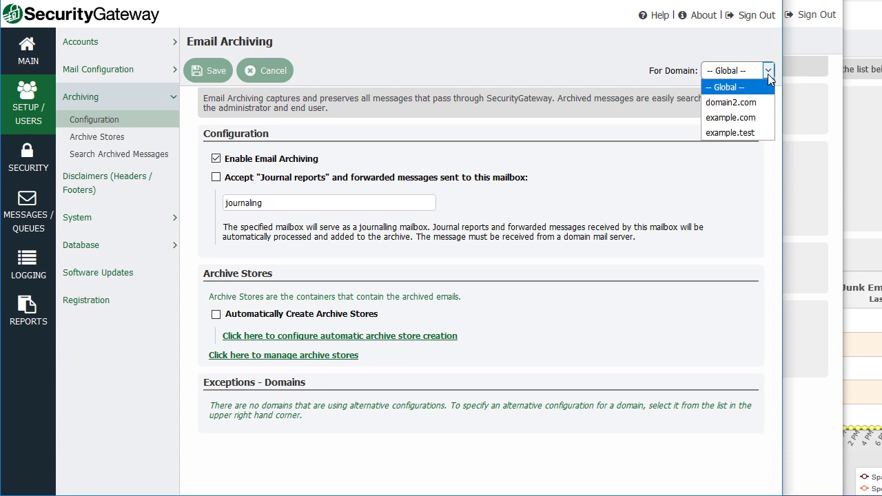
click(819, 193)
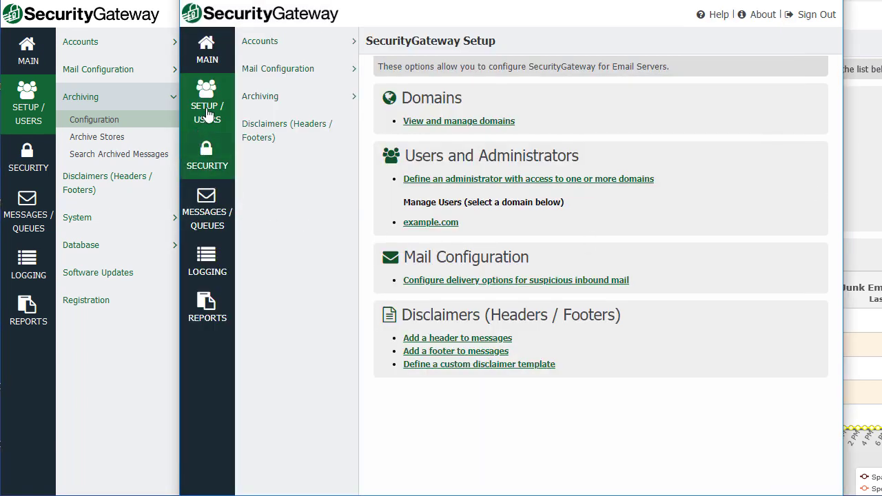
In the domain admin console, set example.com to custom archiving settings and check the domain list.
click(272, 100)
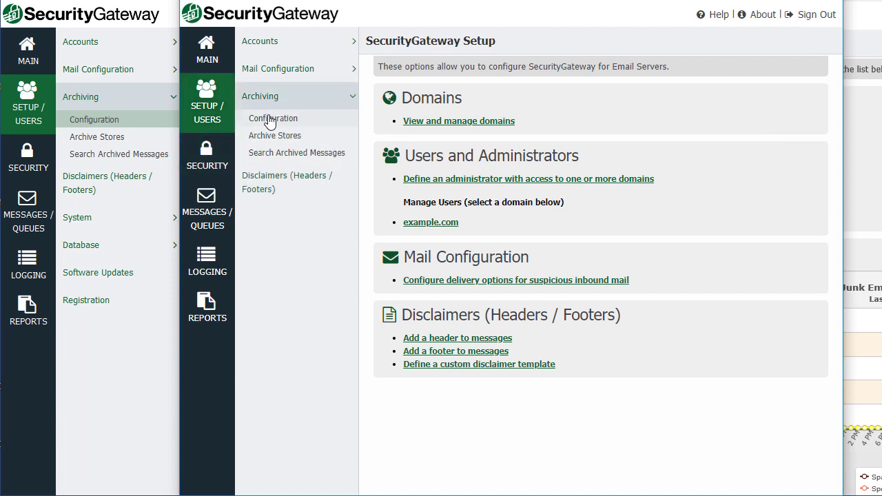
click(269, 118)
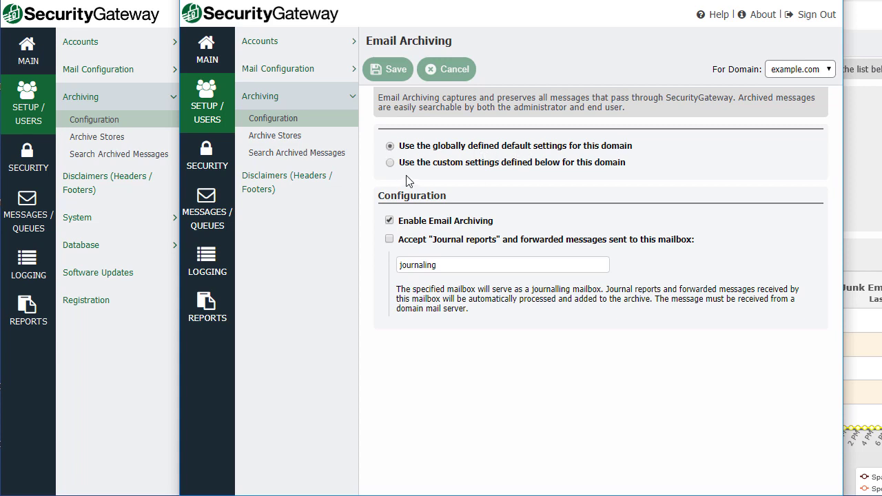
click(390, 163)
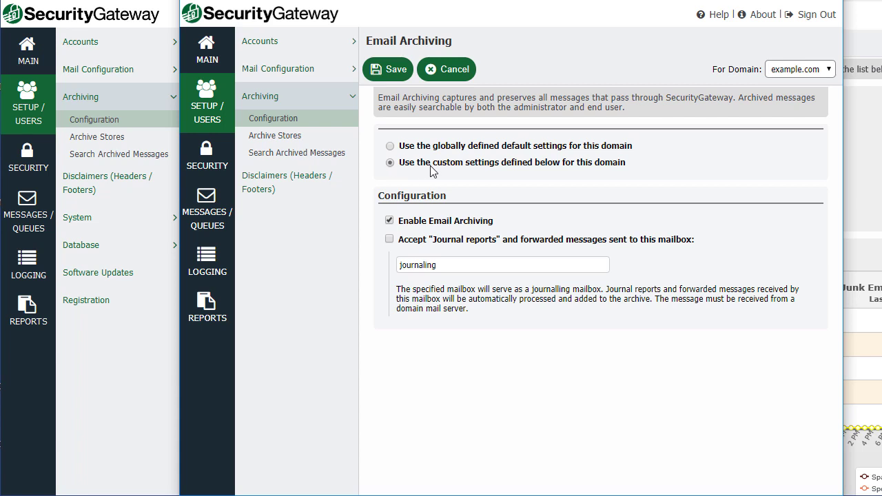
click(830, 70)
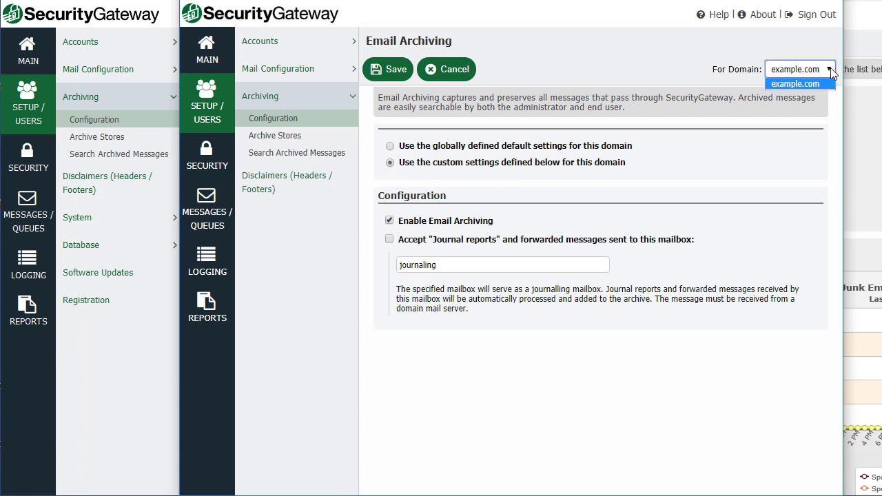
click(831, 70)
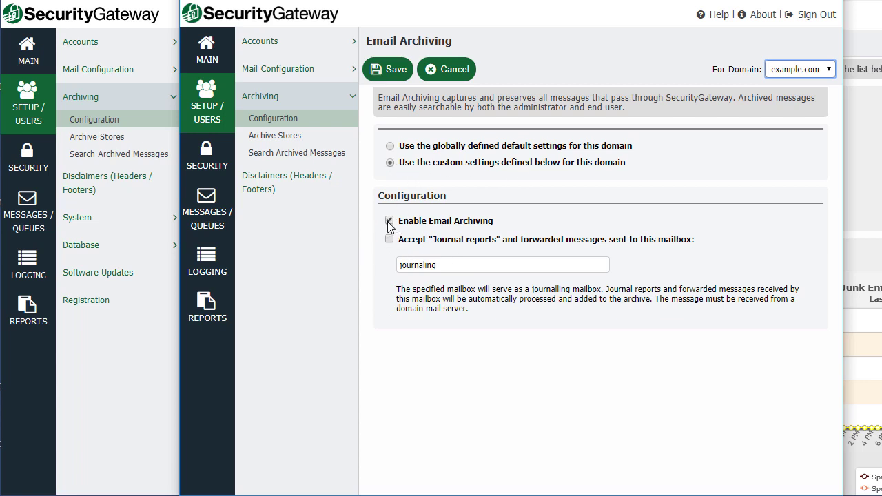
Leave archiving unsaved for Search Archived Messages, then open the Security section.
click(275, 139)
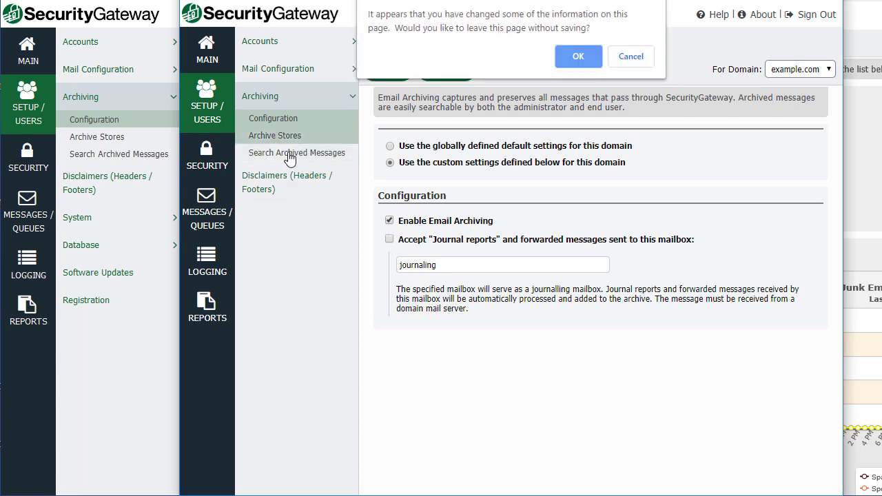
click(639, 58)
click(300, 155)
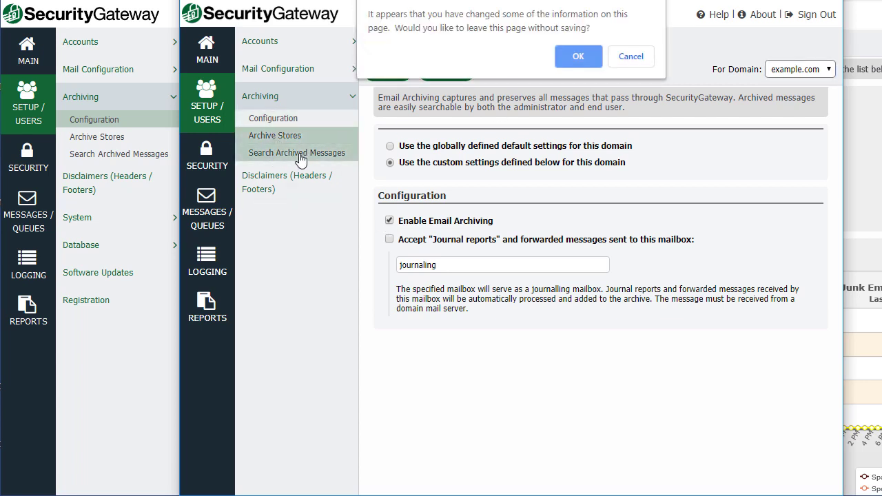
click(569, 59)
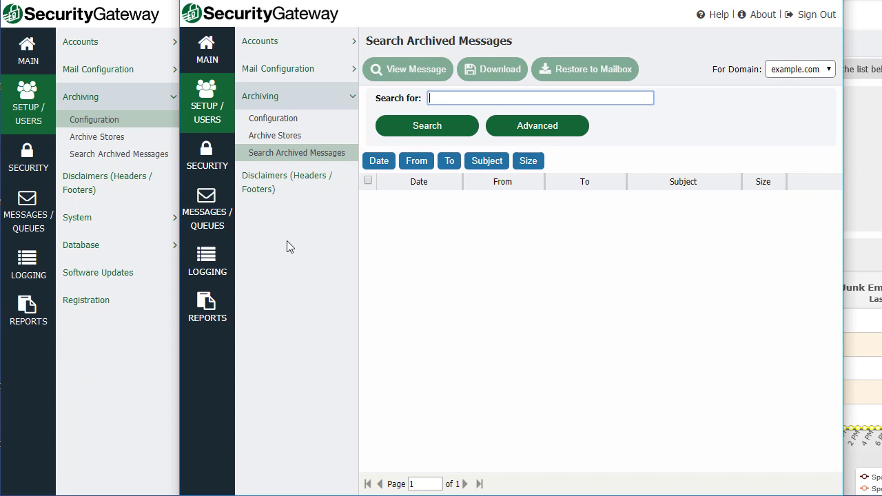
click(204, 158)
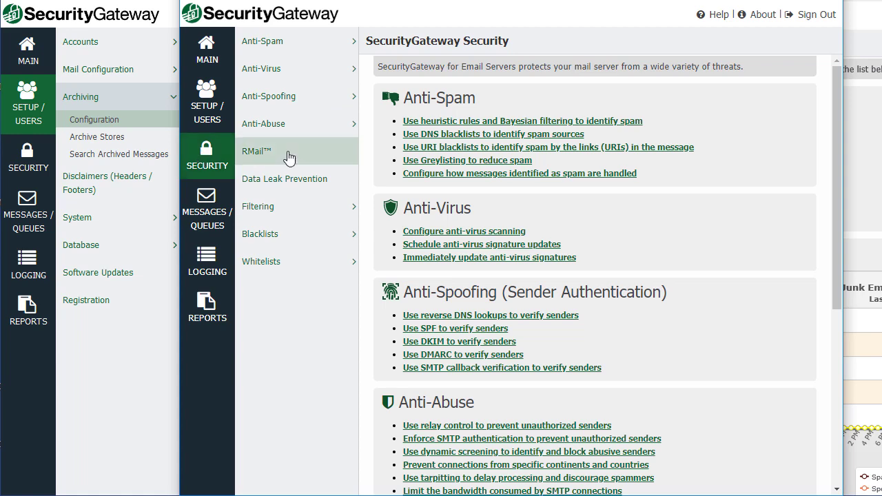
Switch example.com to custom SPF Verification settings under Anti-Spoofing.
click(297, 68)
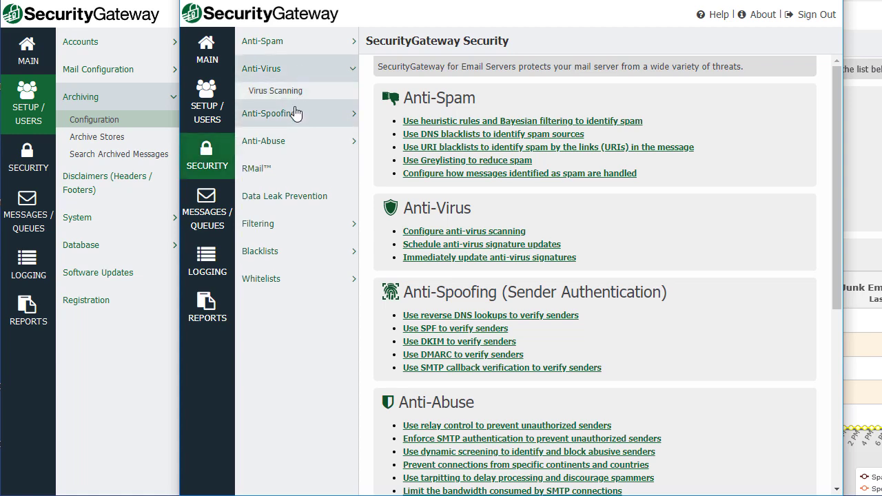
click(297, 112)
click(288, 122)
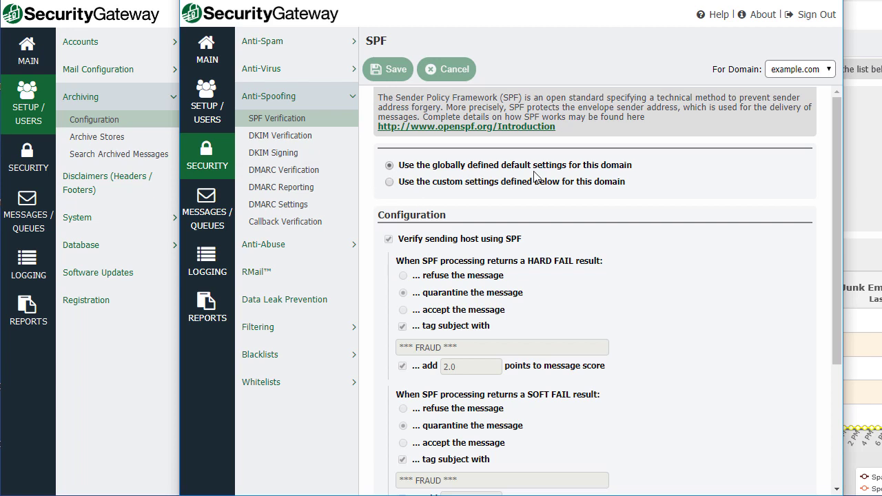
click(389, 182)
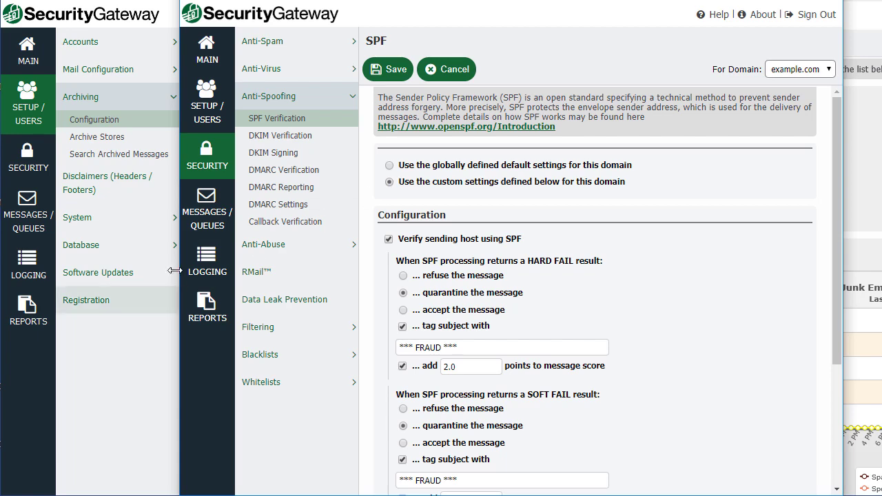
Leave SPF unsaved to view the All Messages log, then open Reports.
click(207, 265)
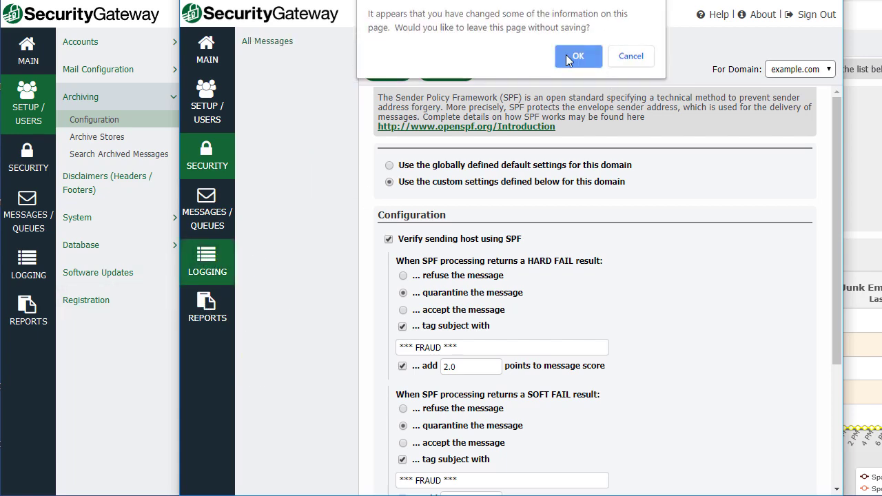
click(575, 56)
click(284, 44)
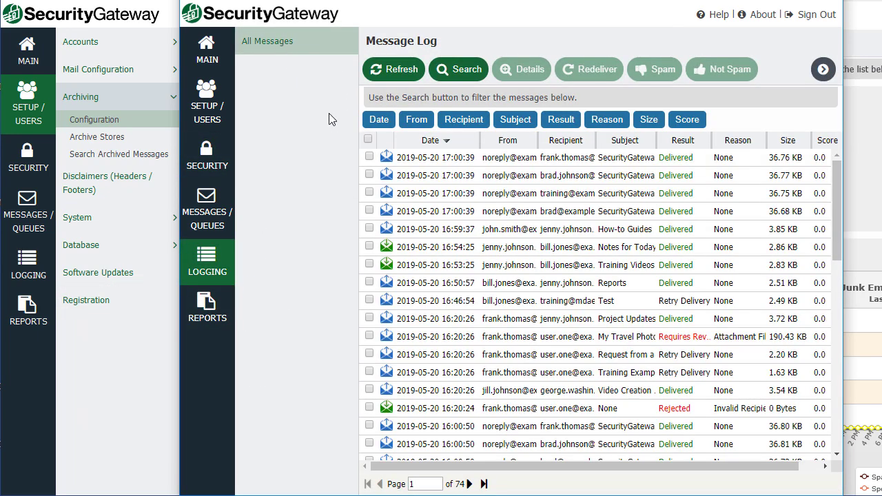
click(212, 313)
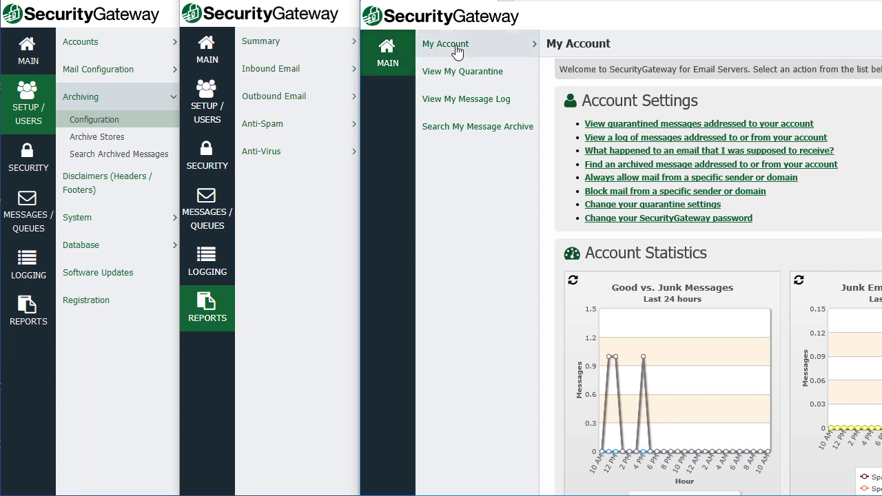
Sign the end user back in and open their account settings.
click(479, 48)
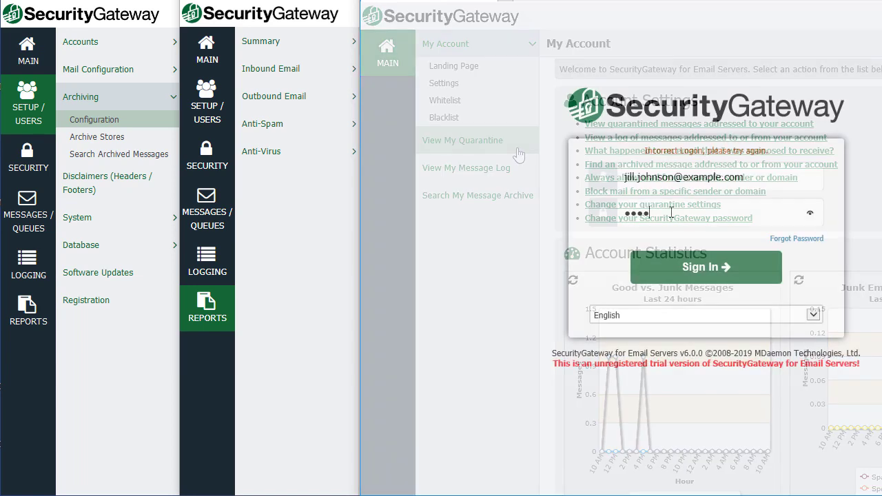
key(Return)
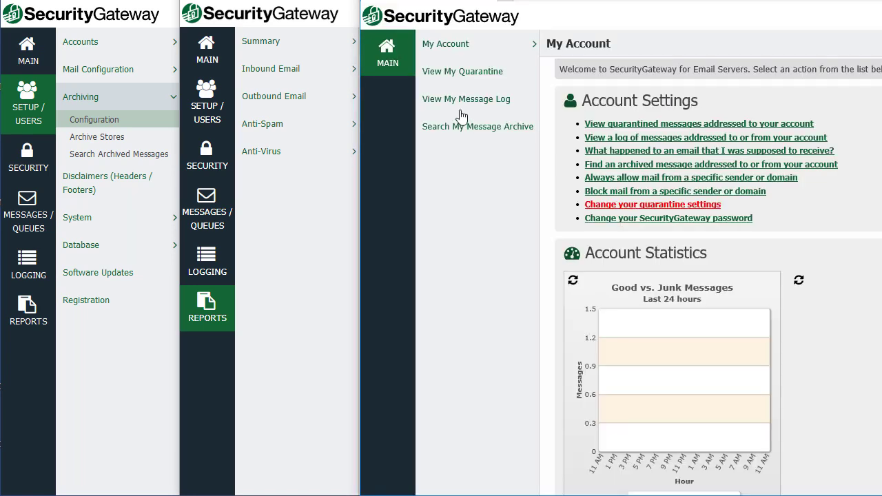
click(463, 47)
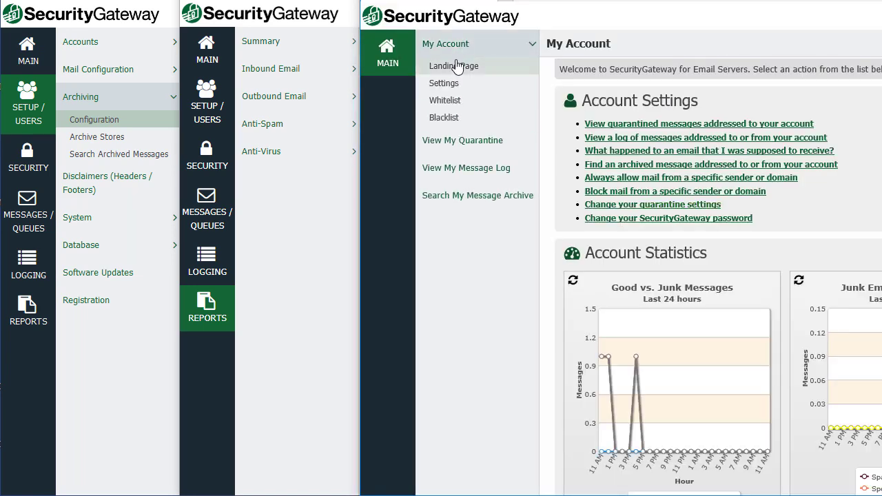
click(452, 88)
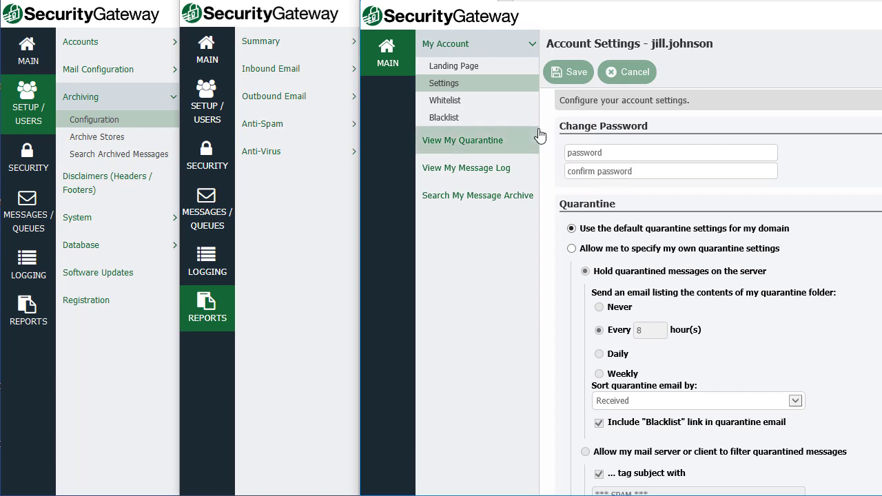
click(474, 148)
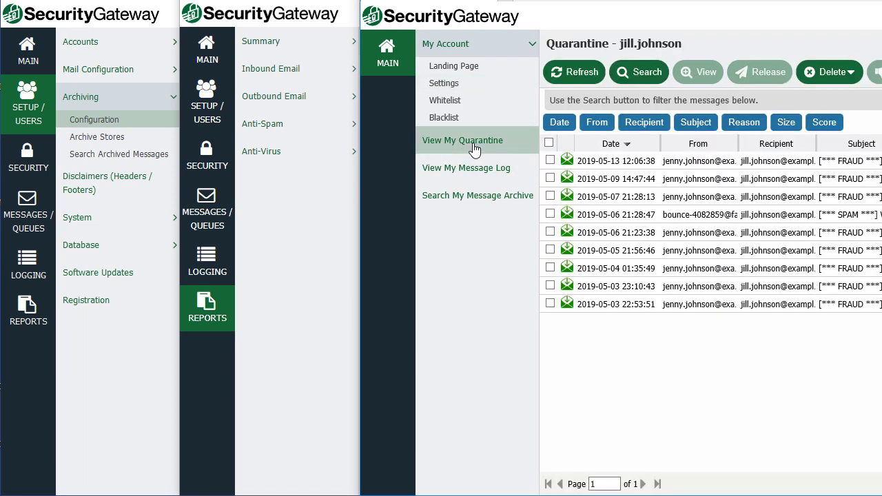
click(482, 171)
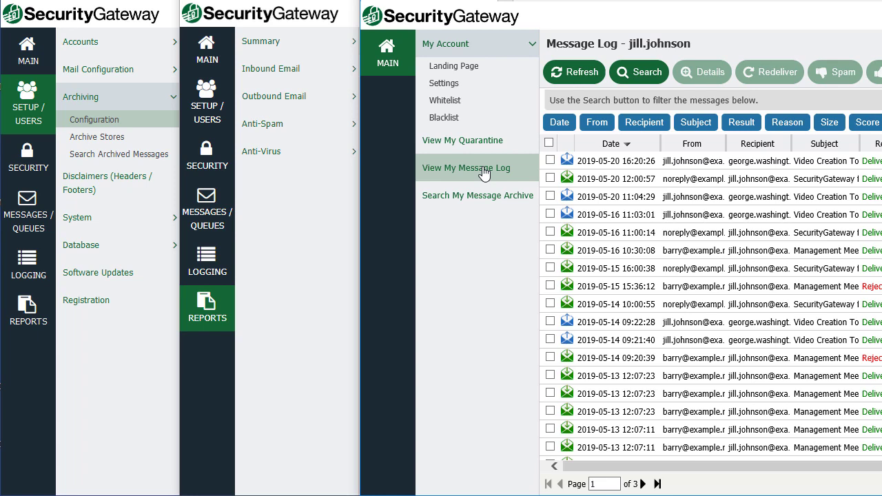
click(735, 216)
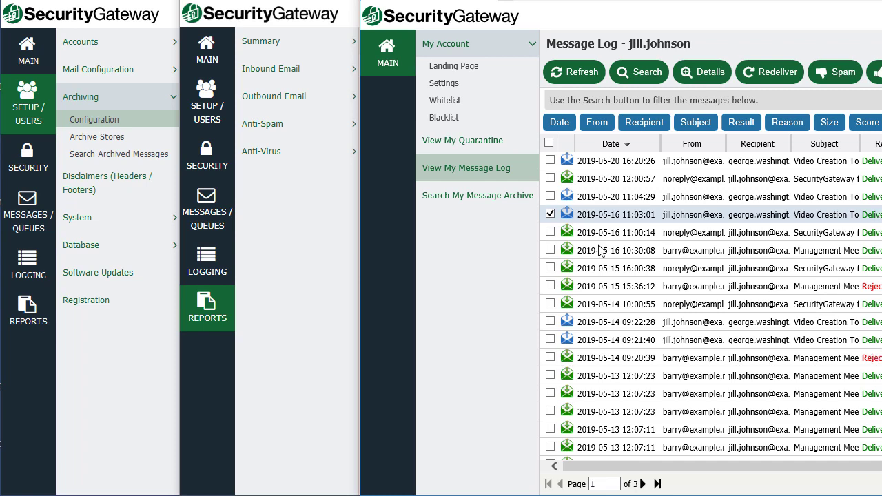
click(475, 198)
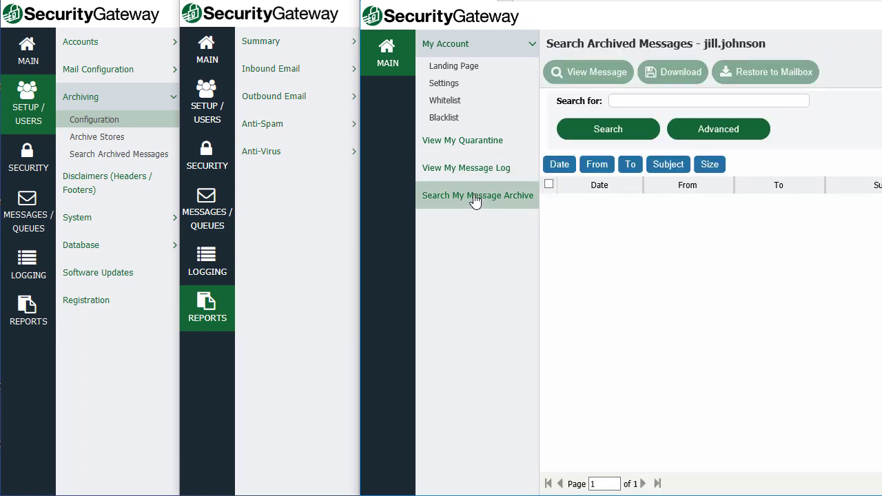